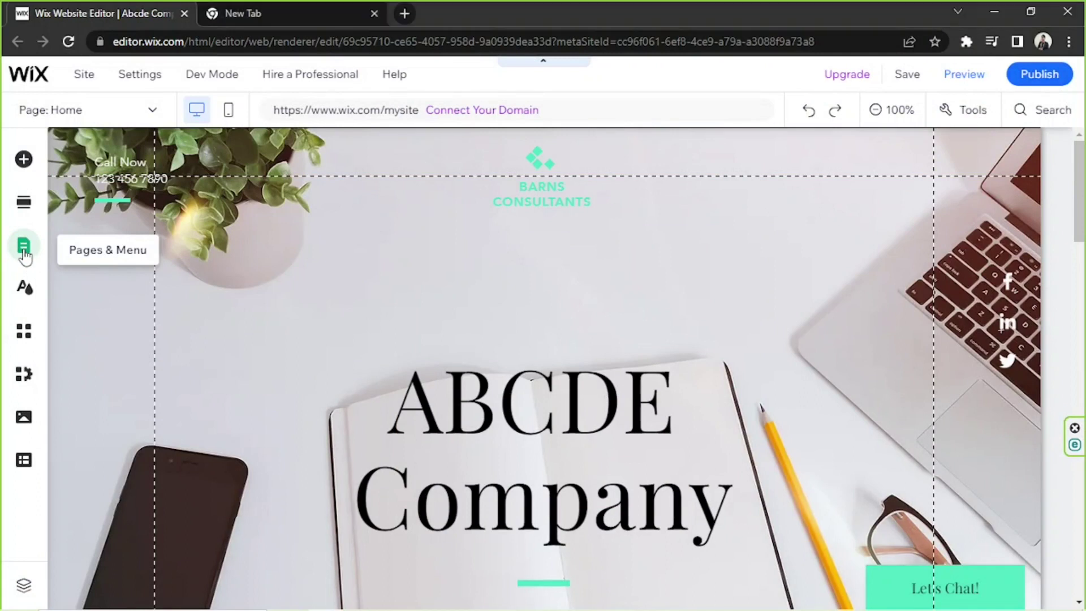
- Add a new About page built from the Profile template, placed under Home in the site menu
{"action": "left_click", "coordinate": [24, 255]}
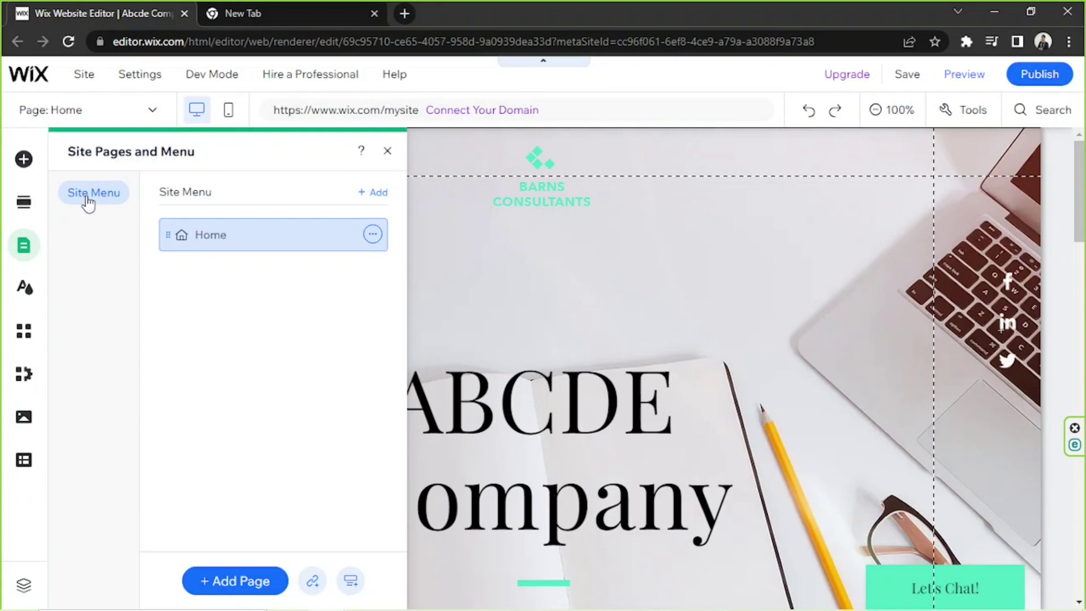
{"action": "left_click", "coordinate": [228, 582]}
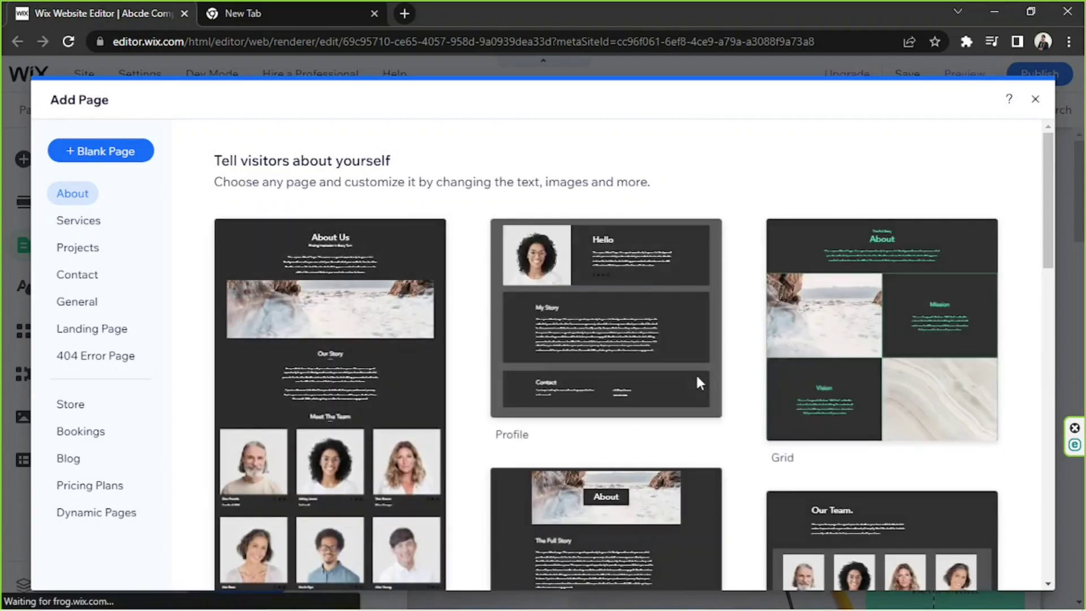
{"action": "mouse_move", "coordinate": [699, 385]}
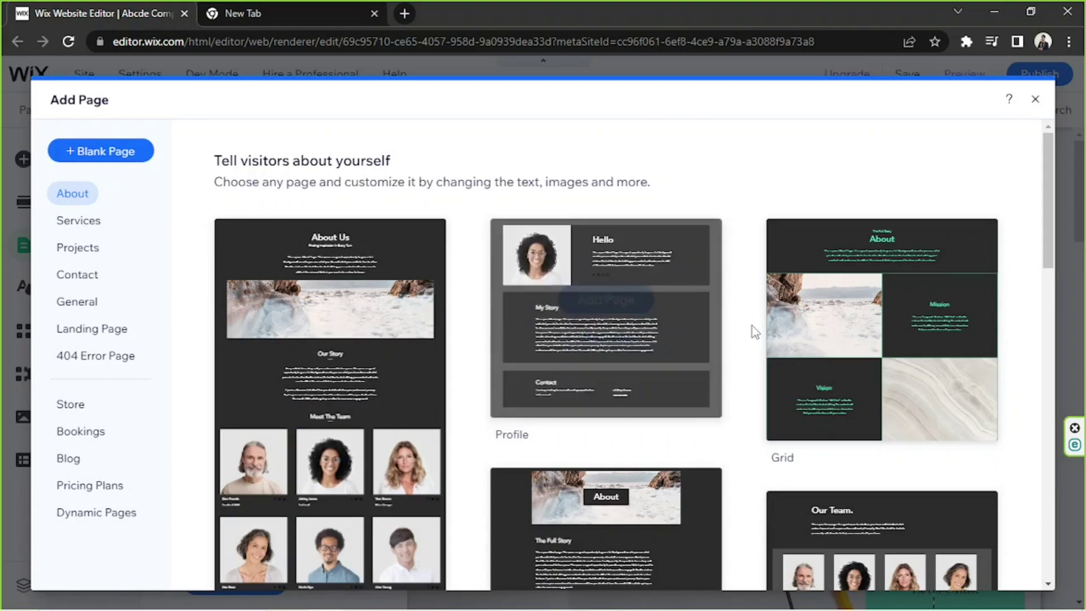
{"action": "scroll", "coordinate": [743, 324], "scroll_direction": "down", "scroll_amount": 4}
{"action": "scroll", "coordinate": [681, 294], "scroll_direction": "down", "scroll_amount": 3}
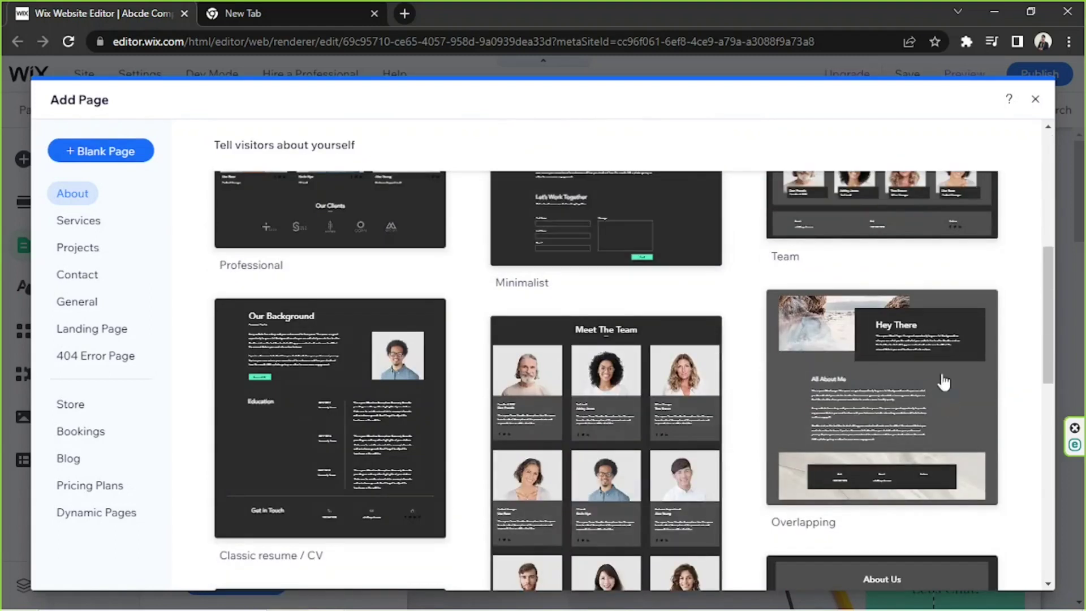
{"action": "scroll", "coordinate": [747, 351], "scroll_direction": "down", "scroll_amount": 3}
{"action": "scroll", "coordinate": [746, 352], "scroll_direction": "up", "scroll_amount": 5}
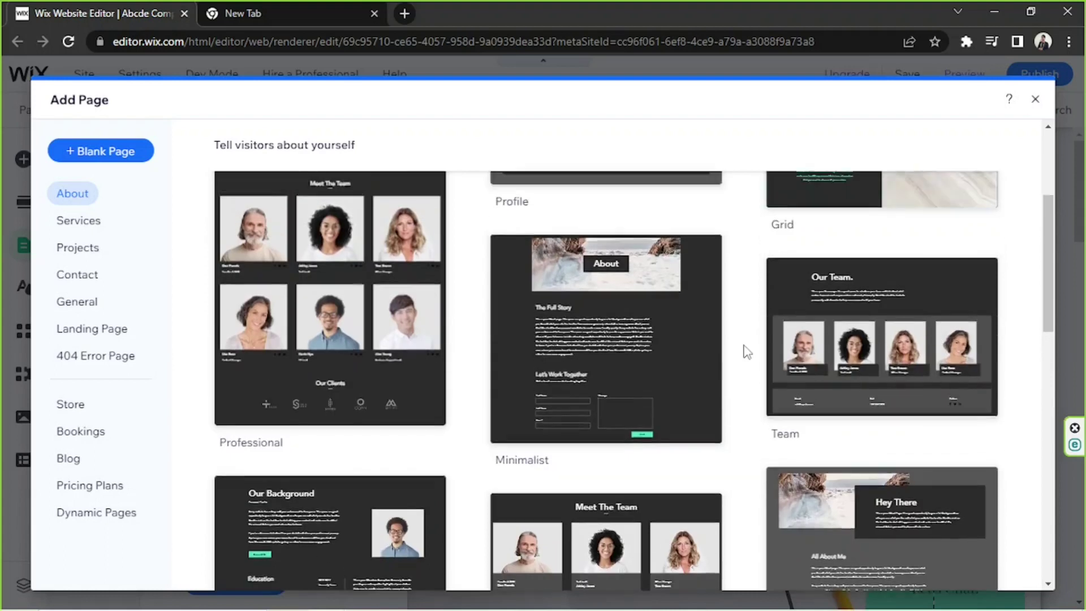
{"action": "scroll", "coordinate": [746, 352], "scroll_direction": "up", "scroll_amount": 4}
{"action": "mouse_move", "coordinate": [568, 368]}
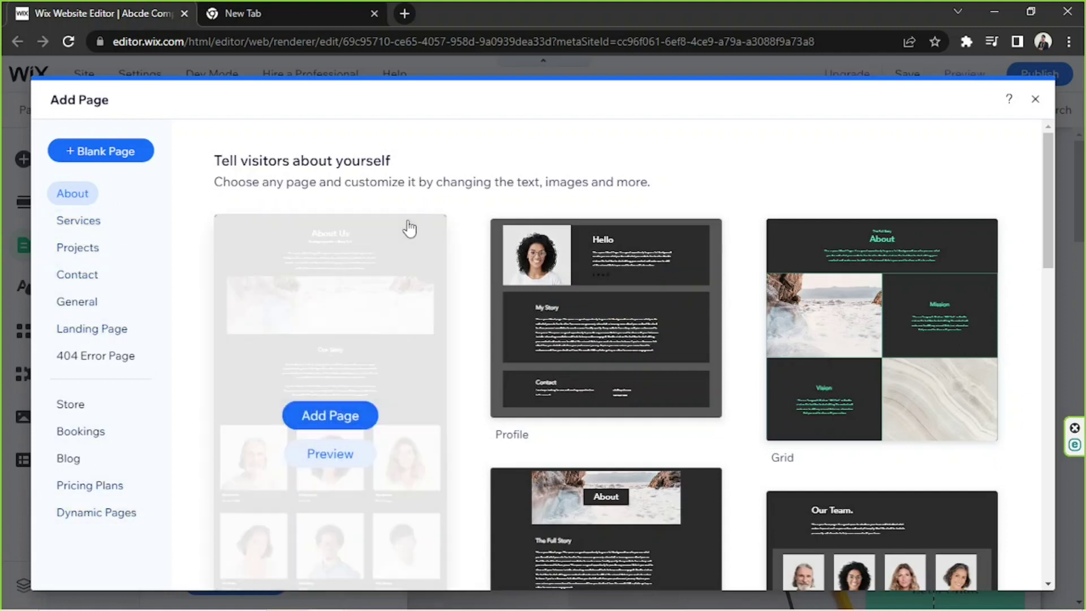
{"action": "mouse_move", "coordinate": [596, 257]}
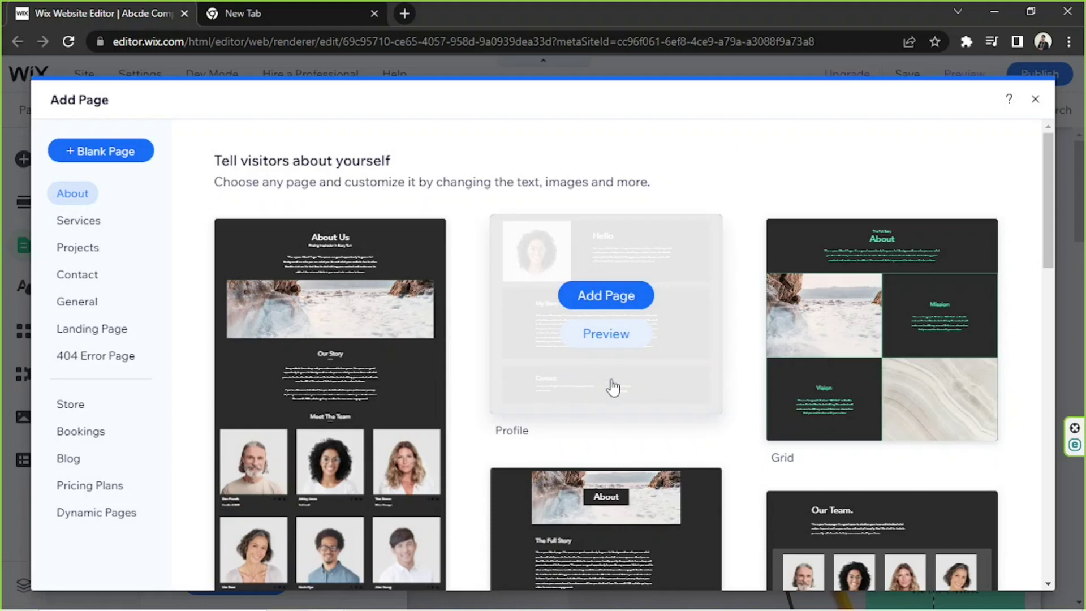
{"action": "left_click", "coordinate": [610, 297]}
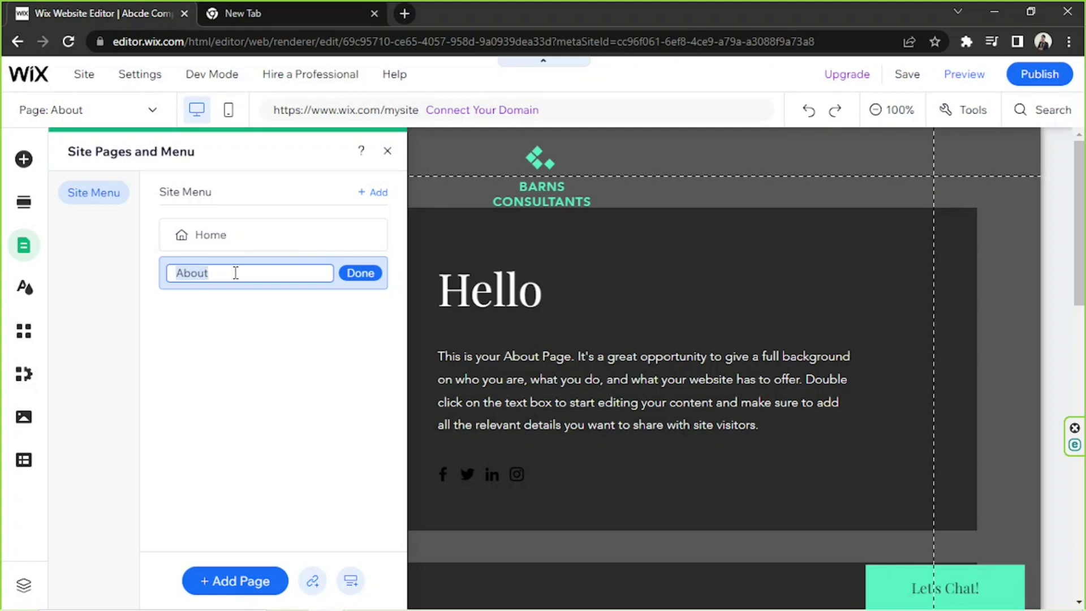
- Rename the new About page to 'Profile Page'
{"action": "key", "text": "BackSpace"}
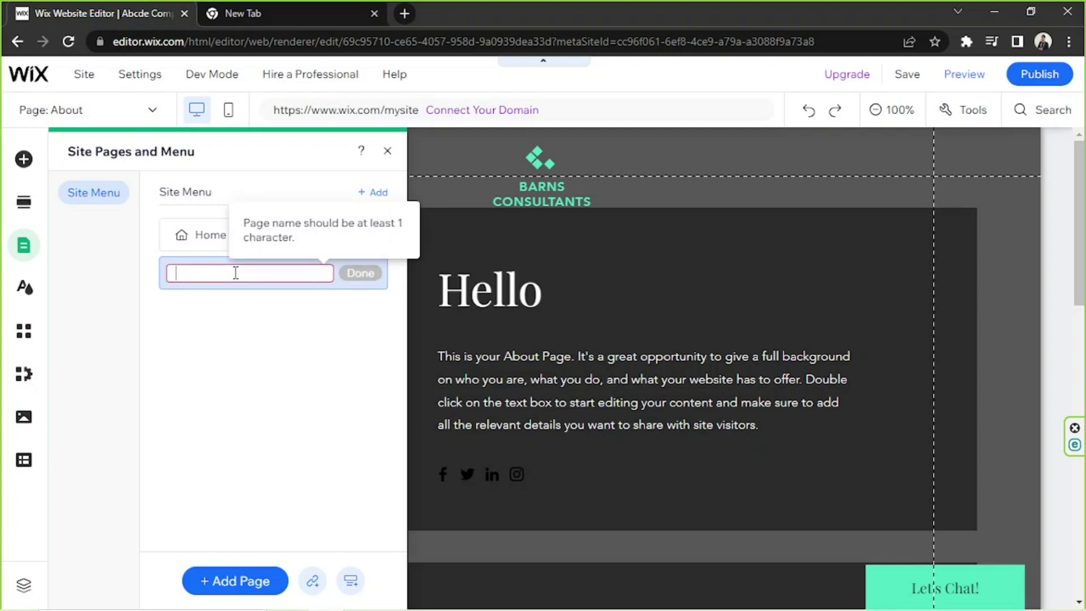
{"action": "type", "text": "Pro"}
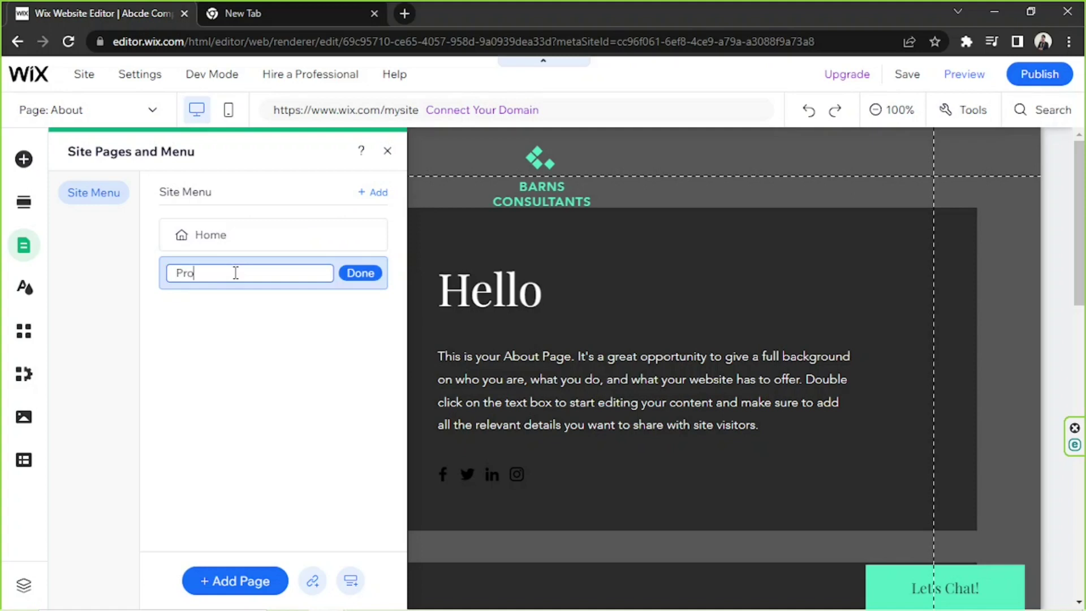
{"action": "type", "text": "file Page"}
{"action": "left_click", "coordinate": [360, 276]}
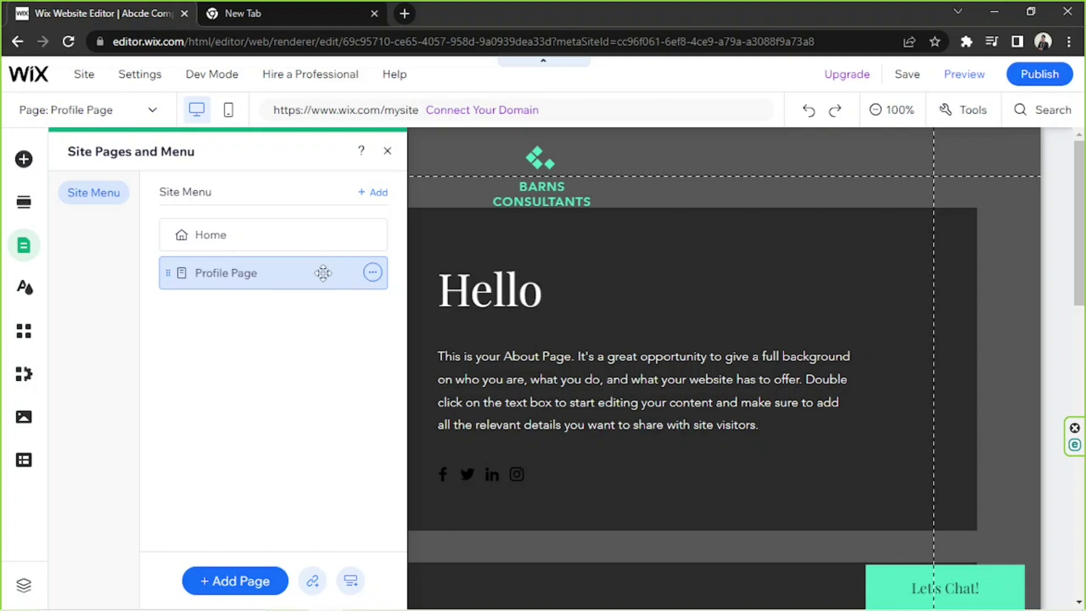
{"action": "left_click", "coordinate": [764, 398]}
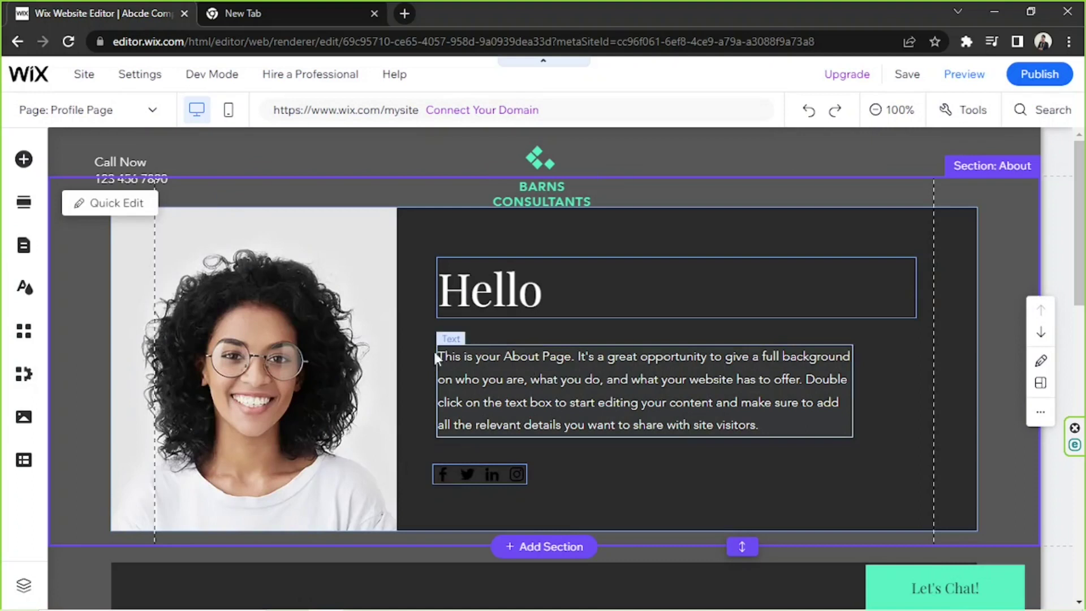
{"action": "left_click", "coordinate": [262, 355]}
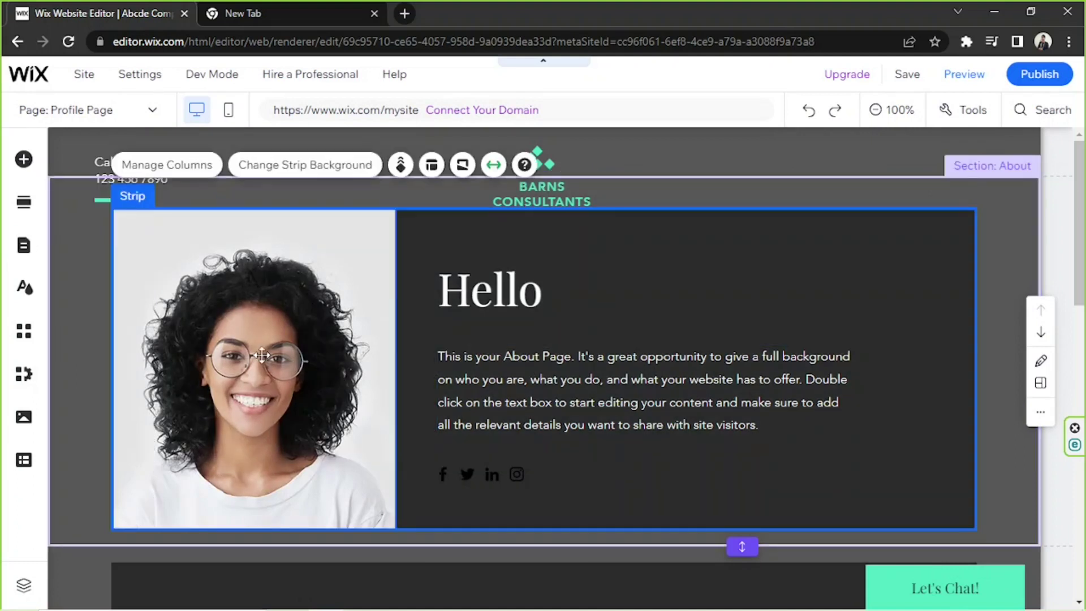
{"action": "left_click", "coordinate": [169, 166]}
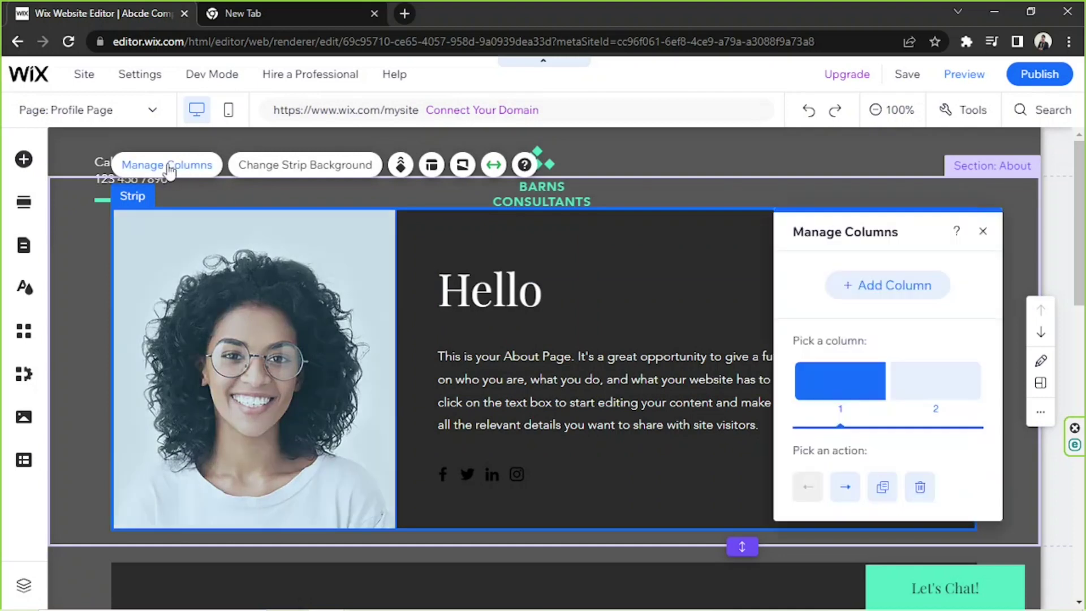
{"action": "left_click", "coordinate": [842, 488]}
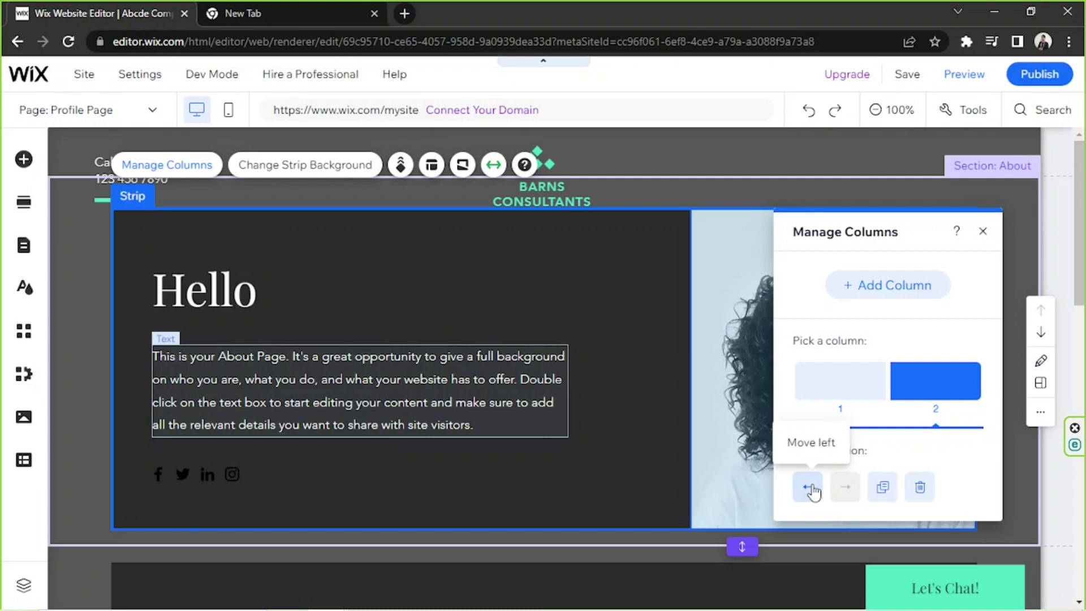
{"action": "left_click", "coordinate": [810, 487]}
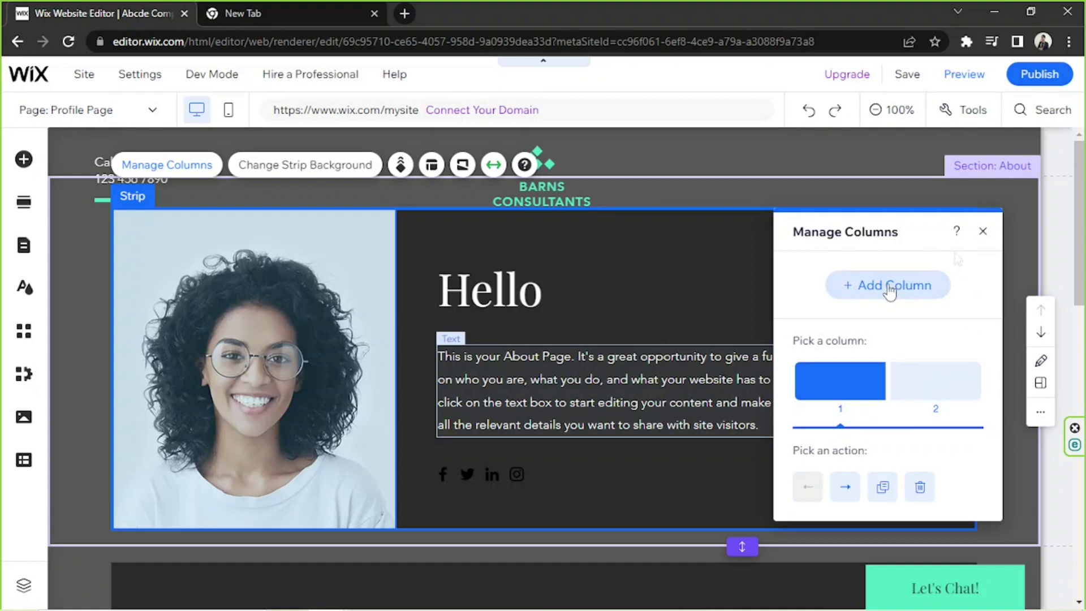
{"action": "left_click", "coordinate": [983, 232]}
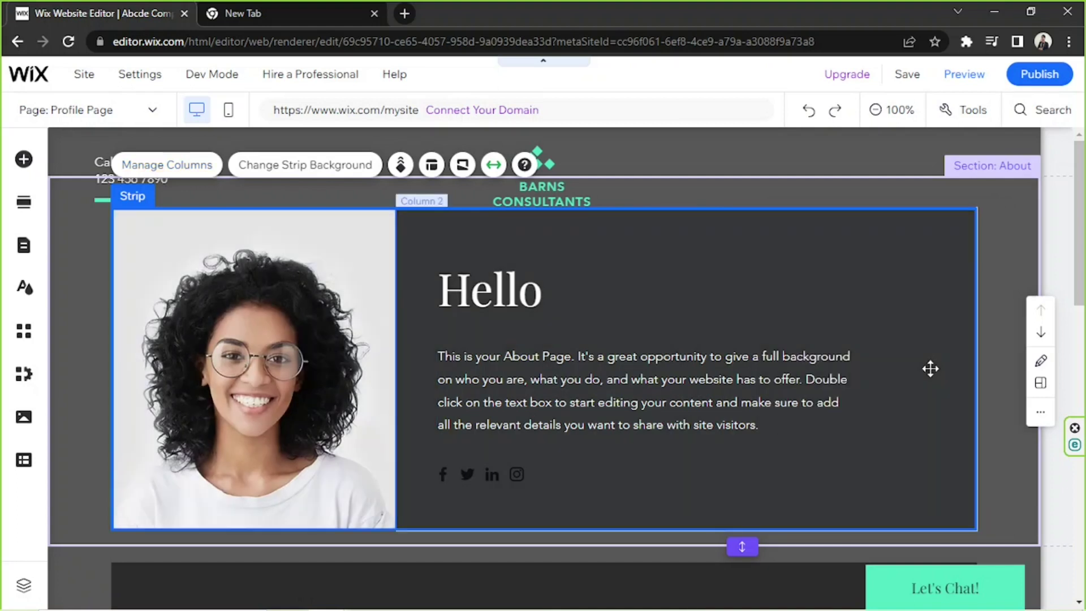
{"action": "left_click", "coordinate": [930, 368]}
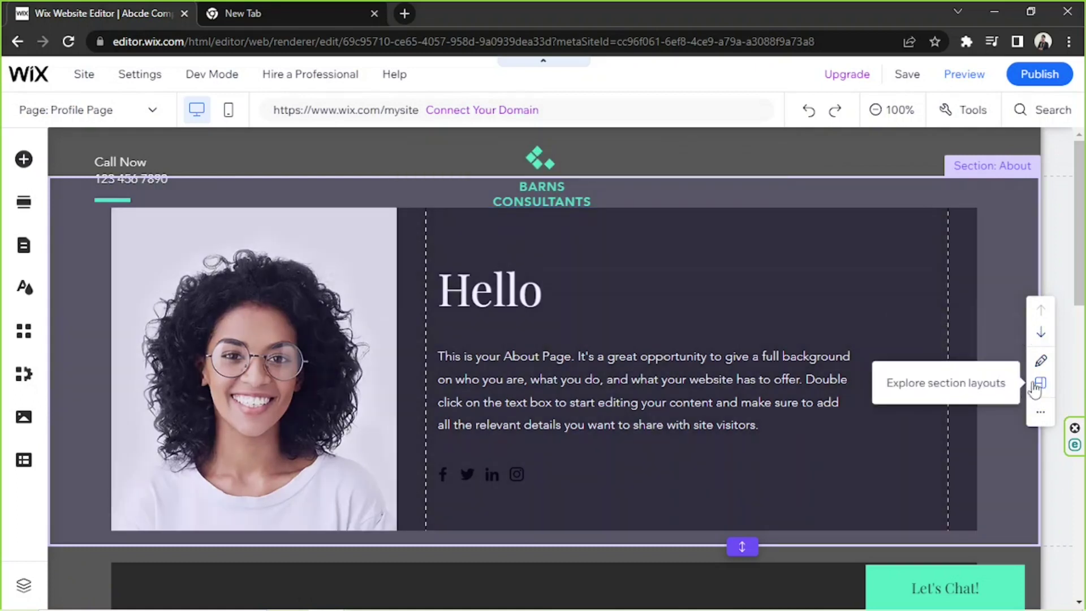
{"action": "left_click", "coordinate": [1039, 387]}
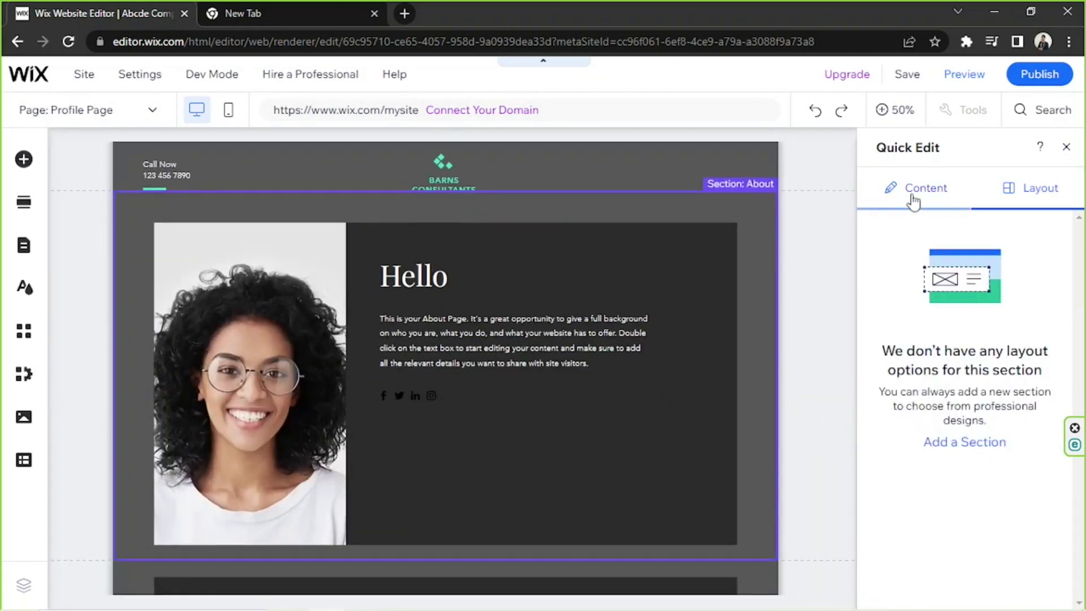
{"action": "left_click", "coordinate": [912, 202]}
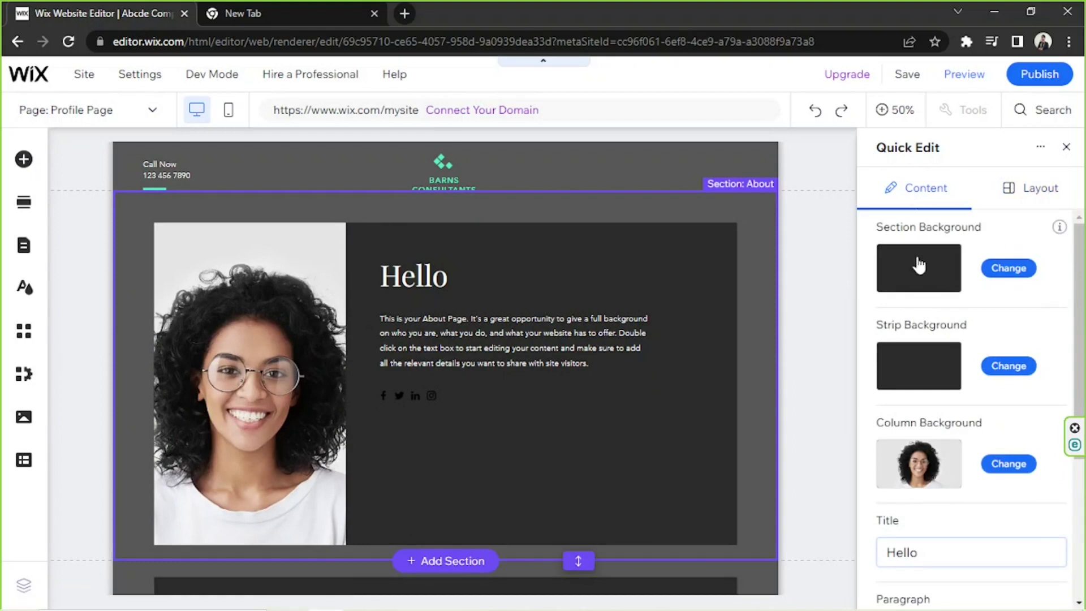
{"action": "scroll", "coordinate": [925, 339], "scroll_direction": "down", "scroll_amount": 2}
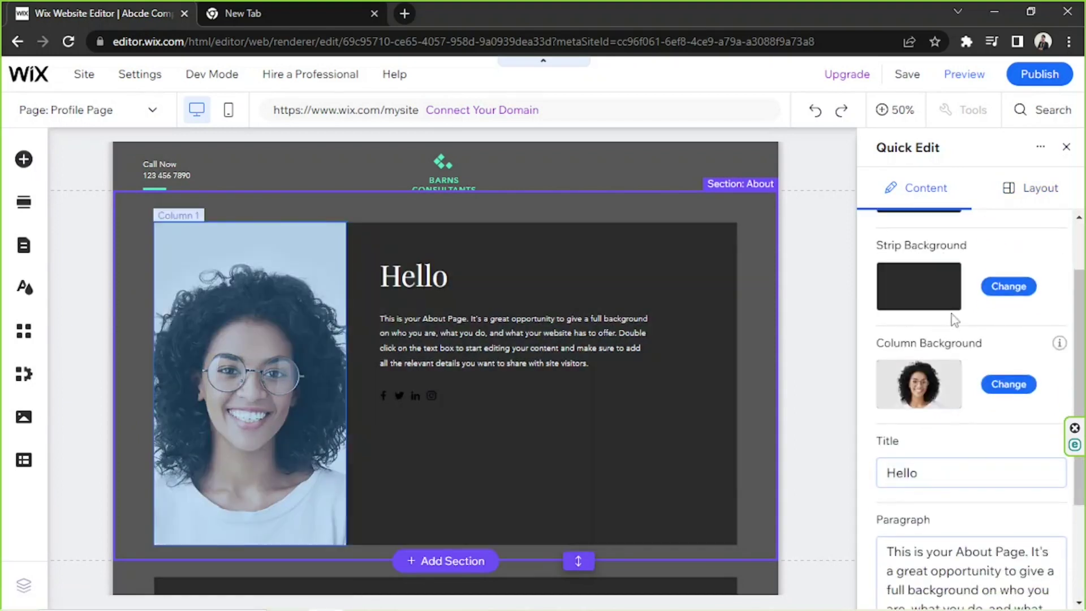
{"action": "scroll", "coordinate": [952, 314], "scroll_direction": "up", "scroll_amount": 2}
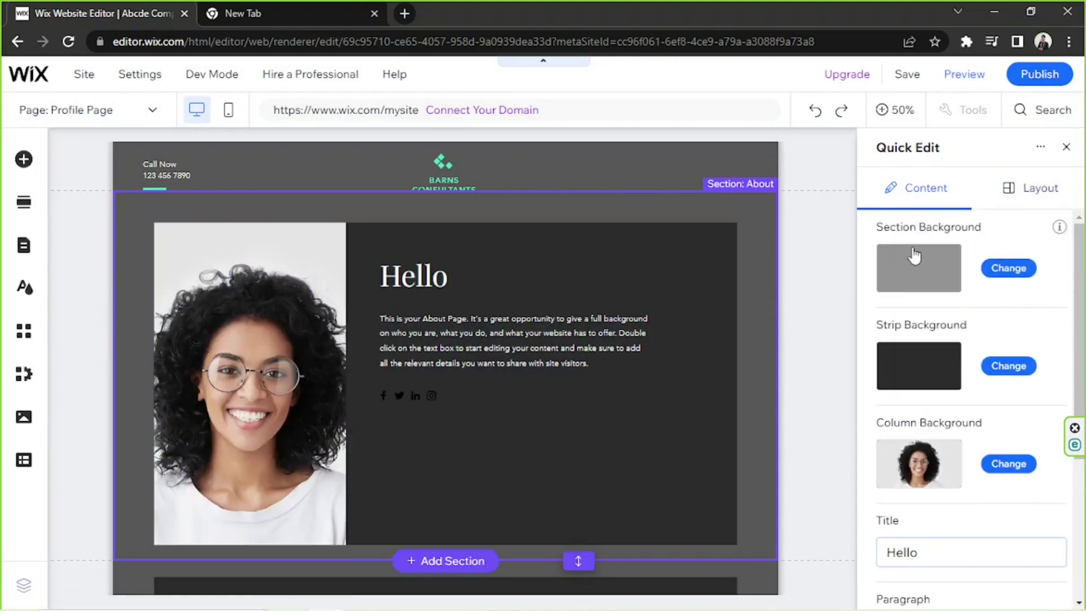
{"action": "scroll", "coordinate": [920, 340], "scroll_direction": "down", "scroll_amount": 3}
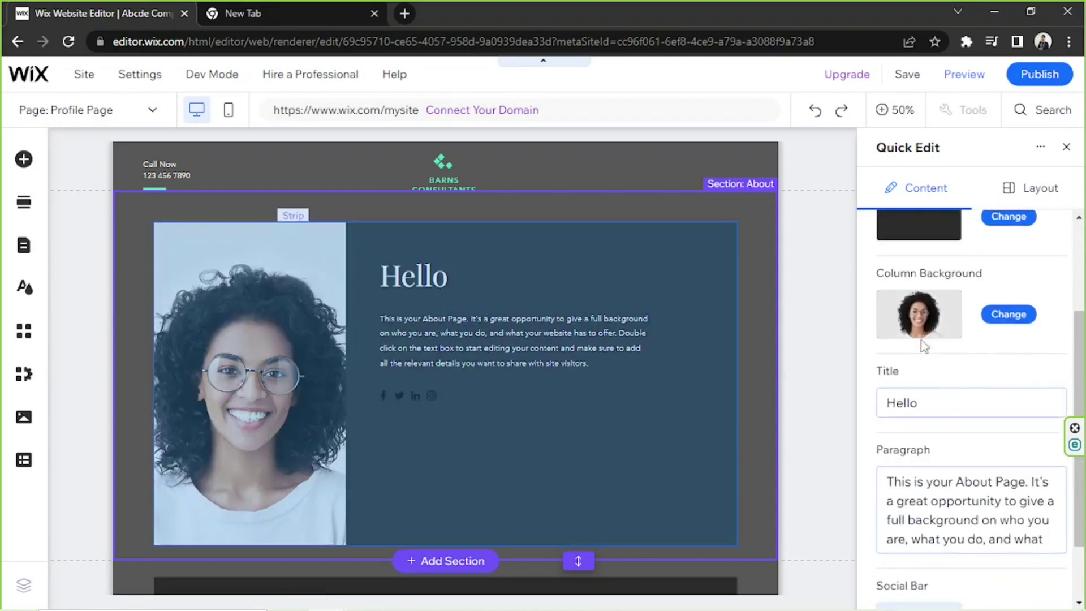
{"action": "scroll", "coordinate": [933, 304], "scroll_direction": "down", "scroll_amount": 2}
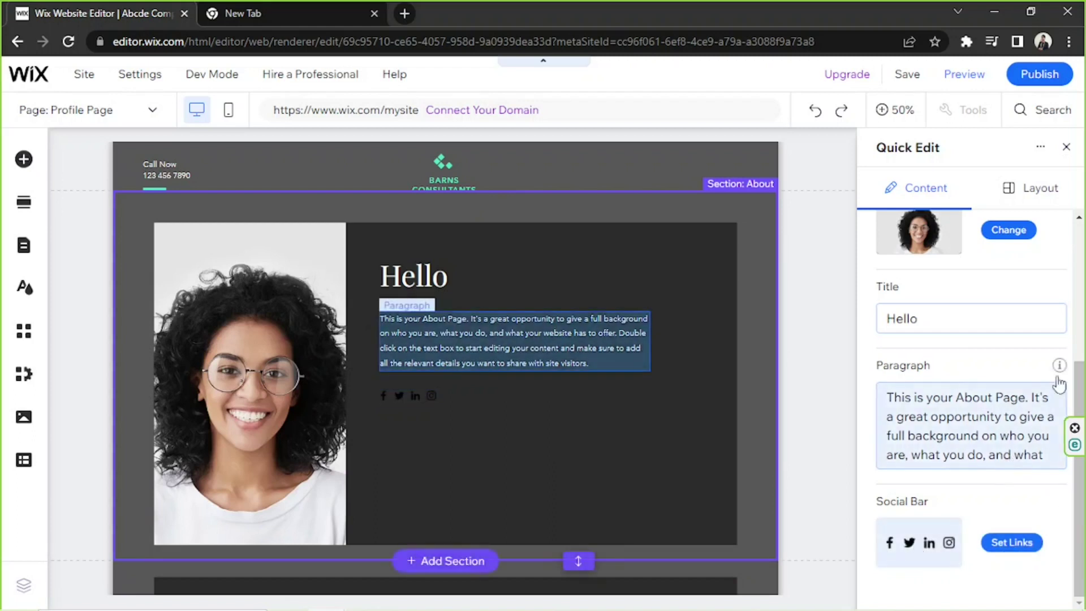
{"action": "left_click", "coordinate": [1065, 149]}
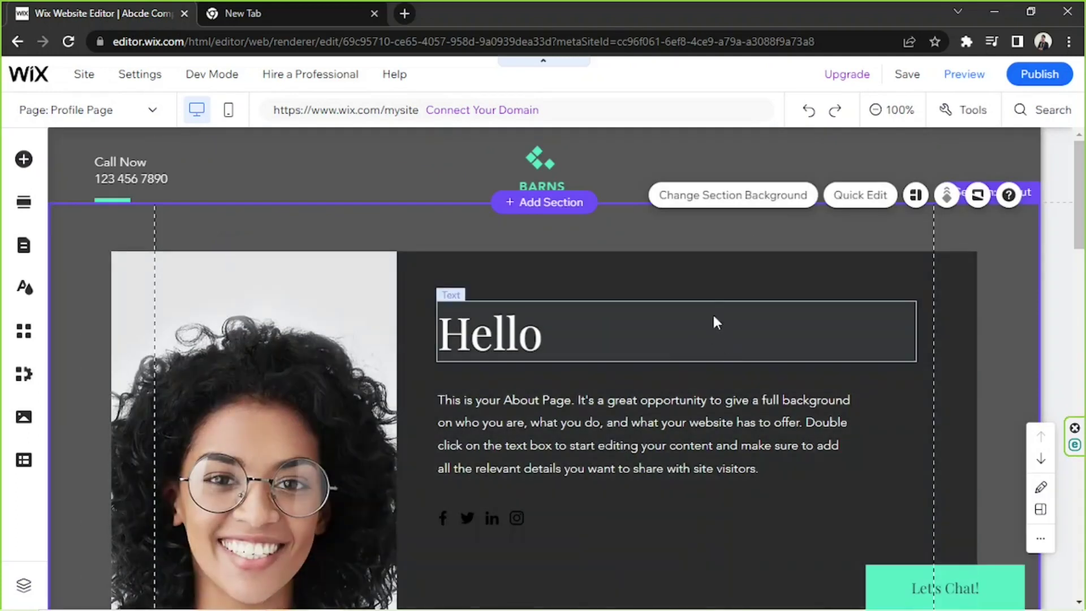
- Select the Hello title in the mobile layout, look it over, then deselect it
{"action": "left_click", "coordinate": [711, 312]}
{"action": "scroll", "coordinate": [712, 311], "scroll_direction": "down", "scroll_amount": 5}
{"action": "scroll", "coordinate": [708, 307], "scroll_direction": "up", "scroll_amount": 5}
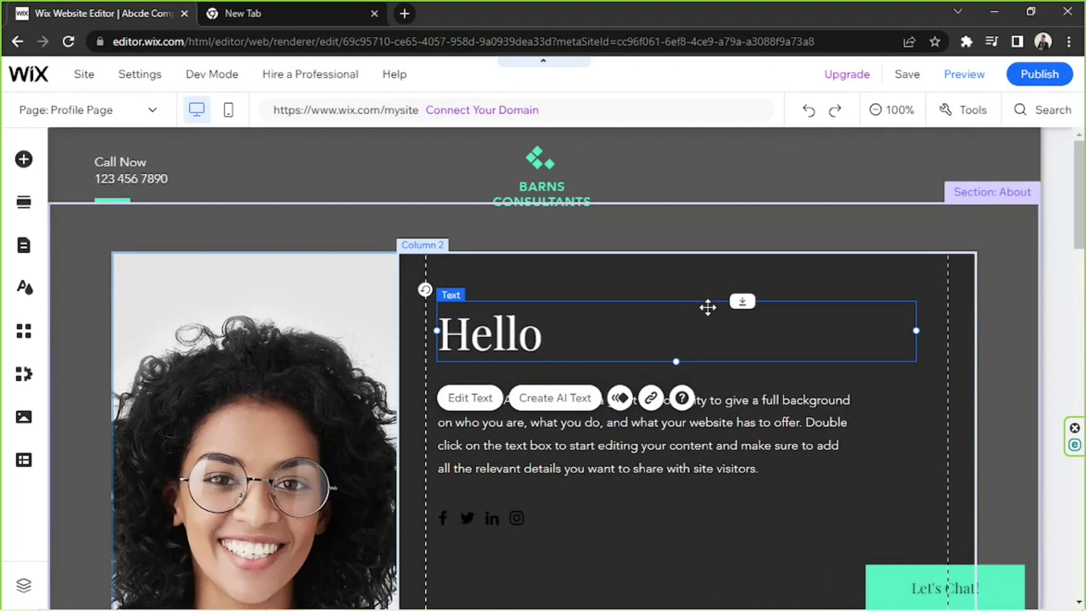
{"action": "scroll", "coordinate": [703, 314], "scroll_direction": "down", "scroll_amount": 5}
{"action": "scroll", "coordinate": [704, 313], "scroll_direction": "up", "scroll_amount": 5}
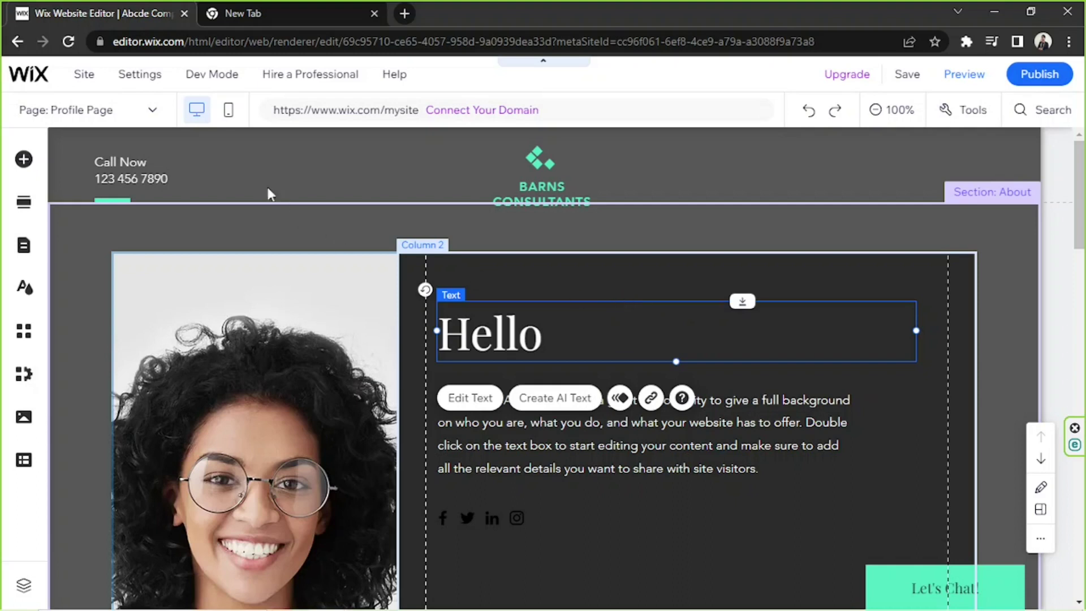
{"action": "left_click", "coordinate": [235, 116]}
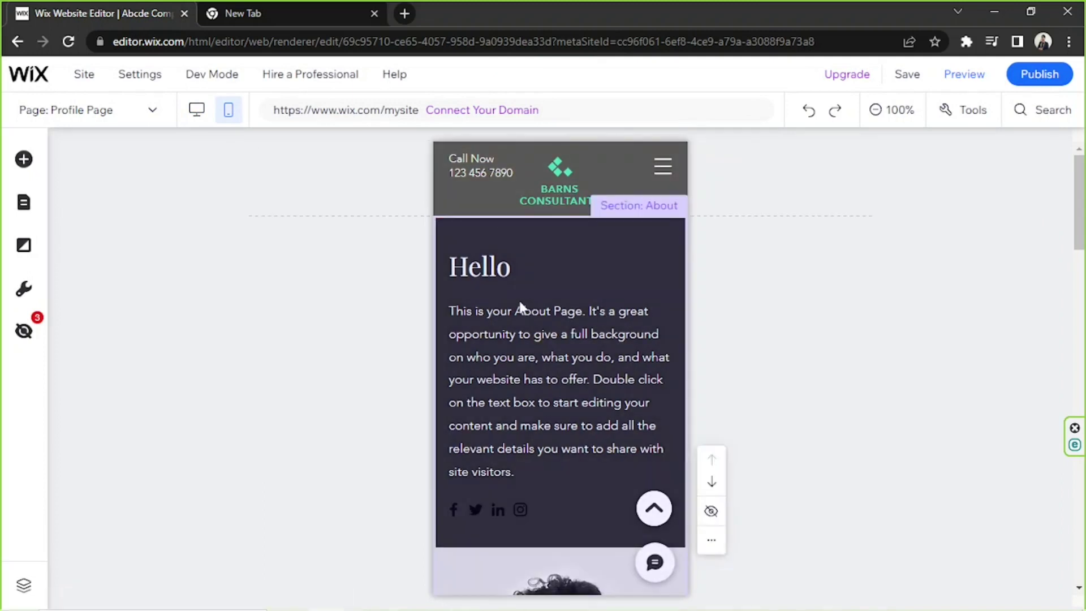
- Scroll through the Profile Page's mobile layout, then switch back to desktop view
{"action": "scroll", "coordinate": [507, 301], "scroll_direction": "down", "scroll_amount": 5}
{"action": "scroll", "coordinate": [505, 297], "scroll_direction": "up", "scroll_amount": 5}
{"action": "scroll", "coordinate": [506, 297], "scroll_direction": "down", "scroll_amount": 4}
{"action": "scroll", "coordinate": [506, 297], "scroll_direction": "down", "scroll_amount": 8}
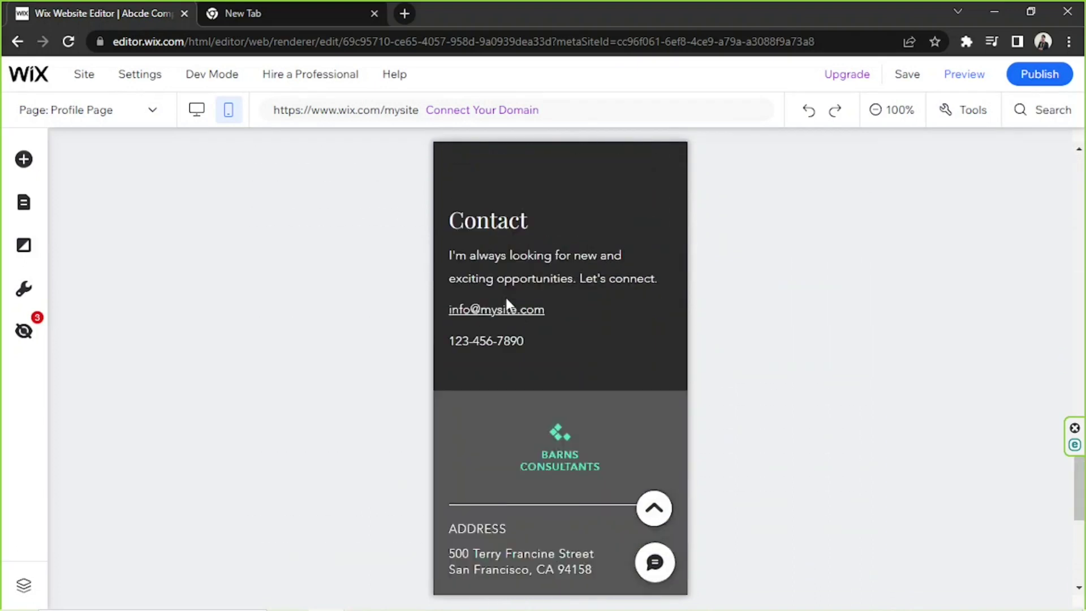
{"action": "scroll", "coordinate": [505, 298], "scroll_direction": "up", "scroll_amount": 3}
{"action": "scroll", "coordinate": [506, 298], "scroll_direction": "up", "scroll_amount": 7}
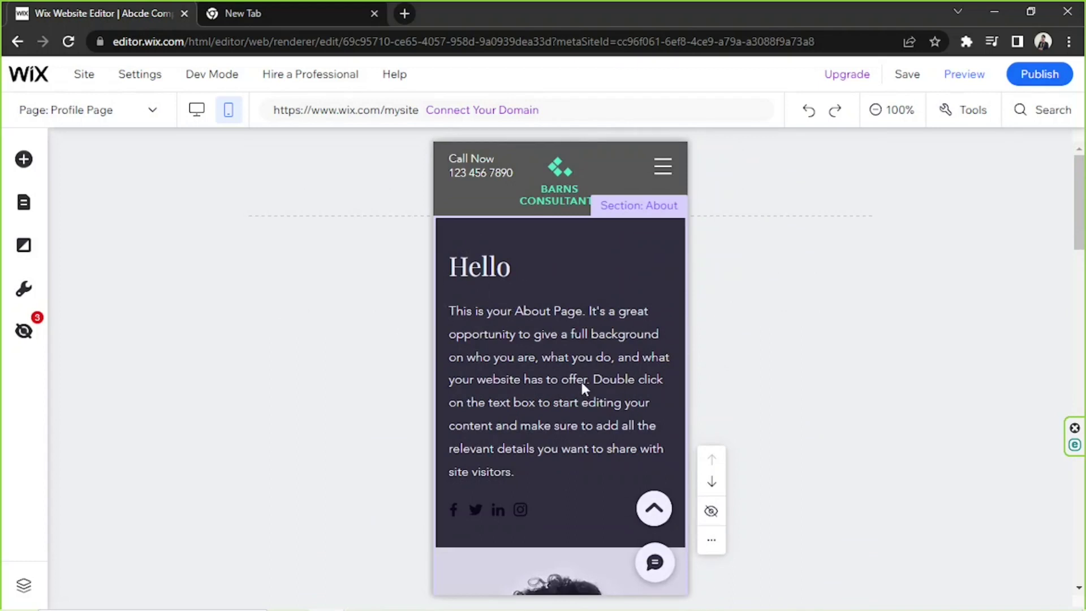
{"action": "scroll", "coordinate": [583, 374], "scroll_direction": "down", "scroll_amount": 8}
{"action": "scroll", "coordinate": [583, 369], "scroll_direction": "up", "scroll_amount": 8}
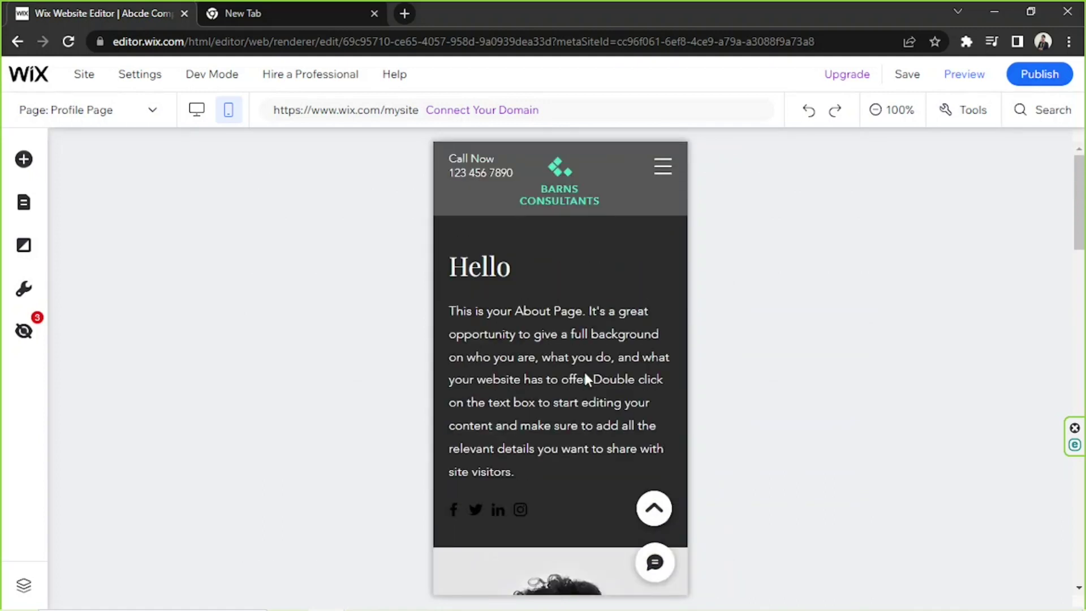
{"action": "mouse_move", "coordinate": [555, 362]}
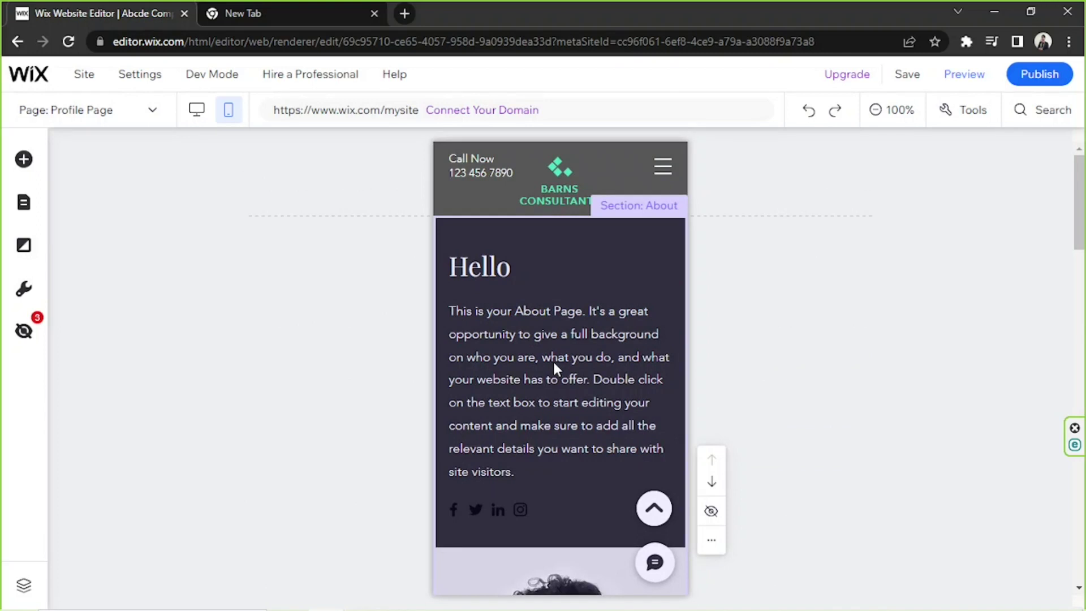
{"action": "scroll", "coordinate": [630, 406], "scroll_direction": "down", "scroll_amount": 6}
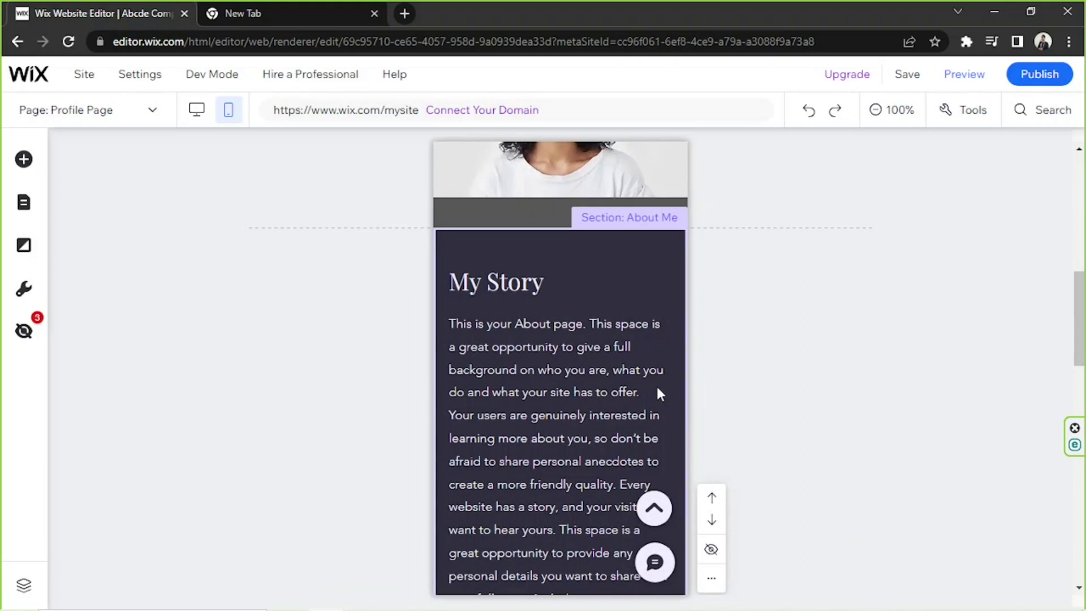
{"action": "scroll", "coordinate": [656, 390], "scroll_direction": "up", "scroll_amount": 6}
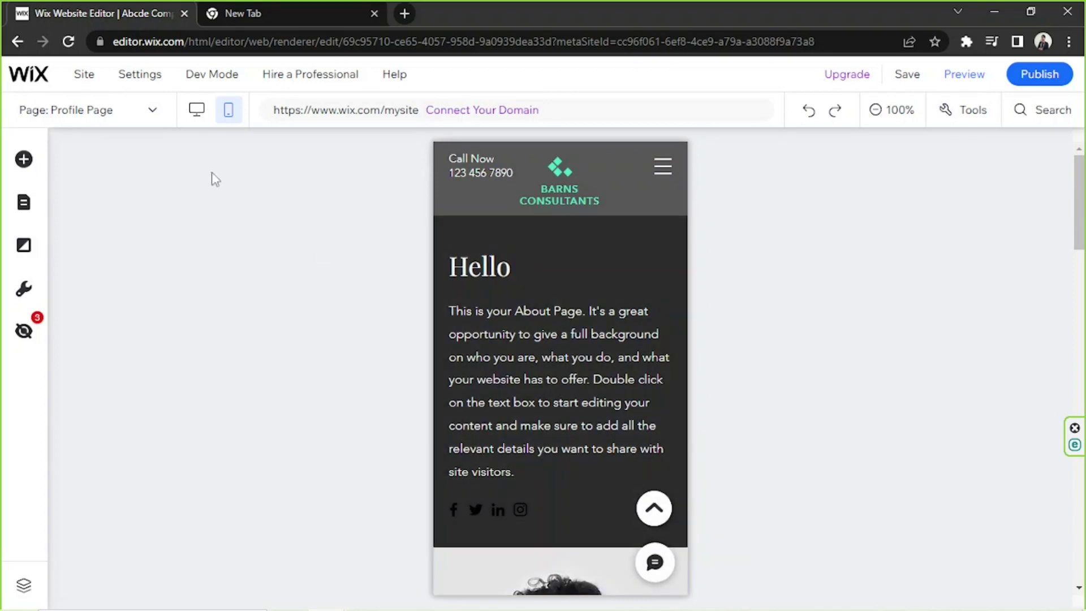
{"action": "left_click", "coordinate": [198, 121]}
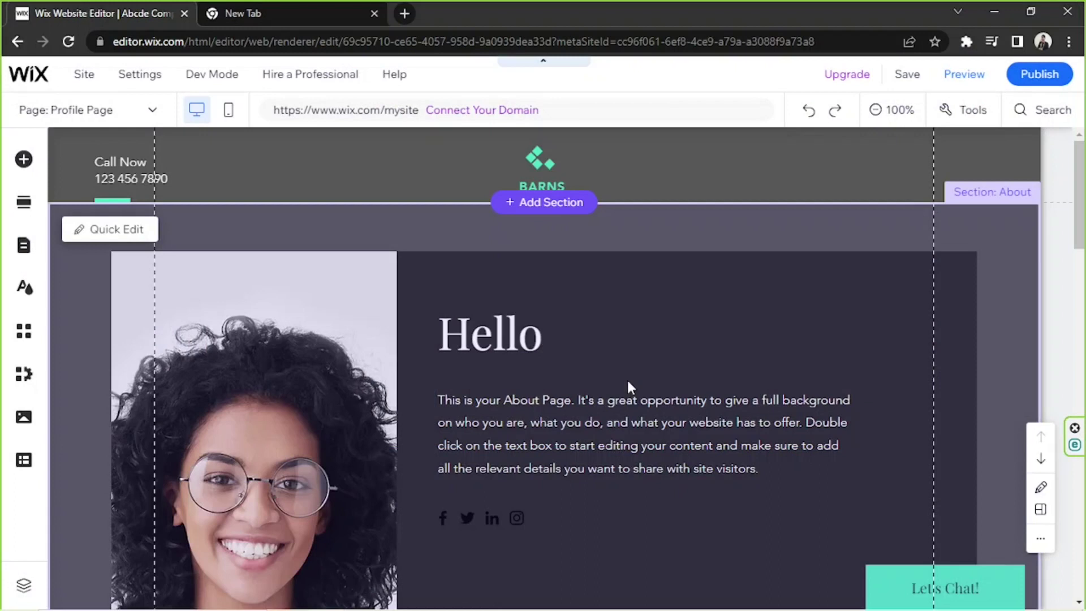
- Search the App Market for 'MEMBER' and add Wix Members Area to the site
{"action": "left_click", "coordinate": [24, 339]}
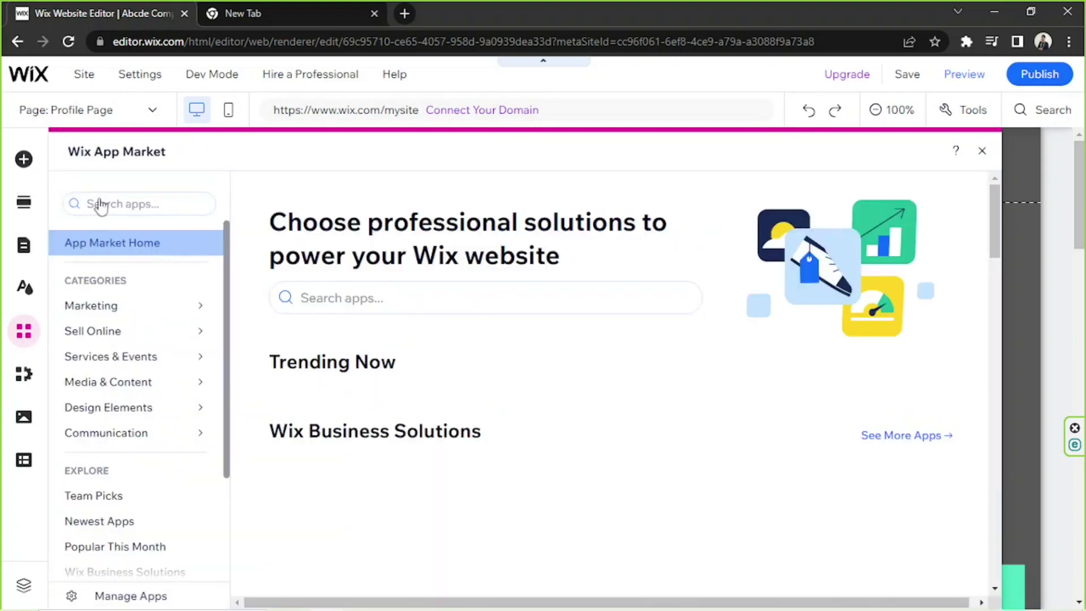
{"action": "left_click", "coordinate": [100, 203]}
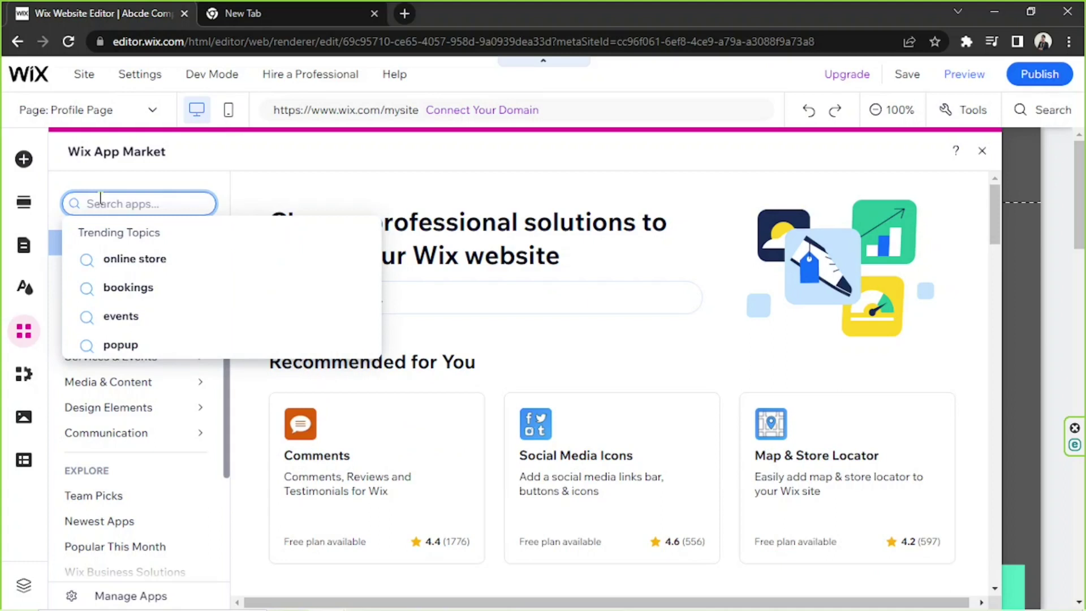
{"action": "type", "text": "SIGN U"}
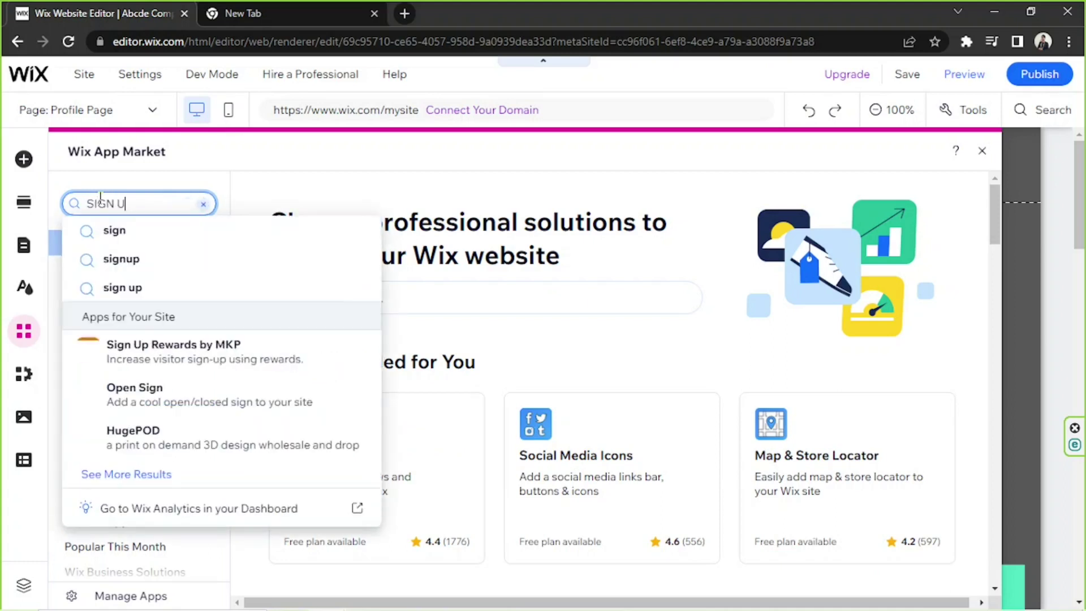
{"action": "type", "text": "P"}
{"action": "key", "text": "ctrl+a"}
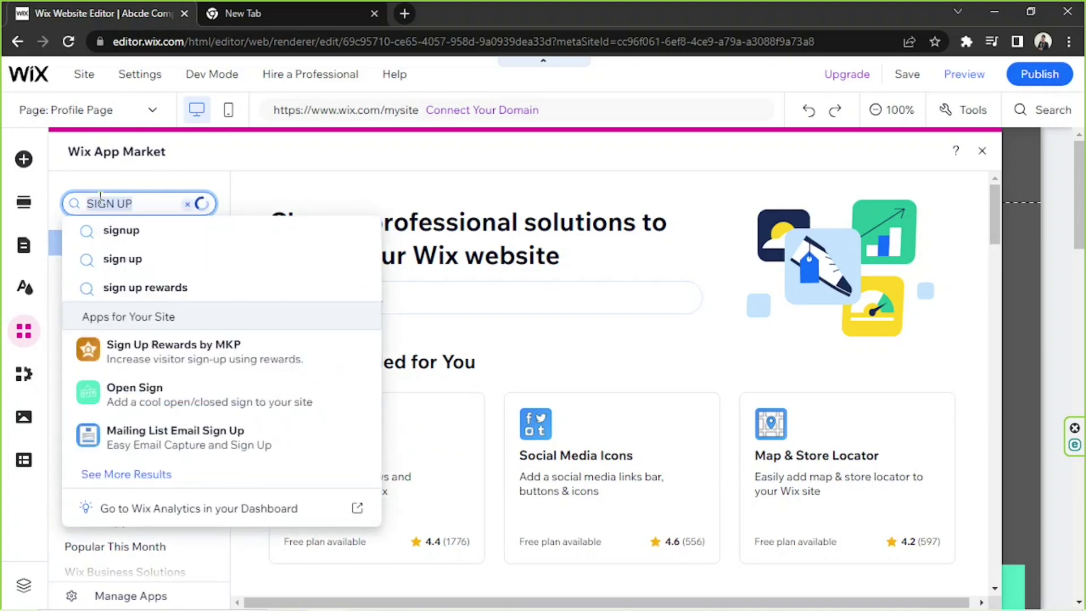
{"action": "type", "text": "MEMBER"}
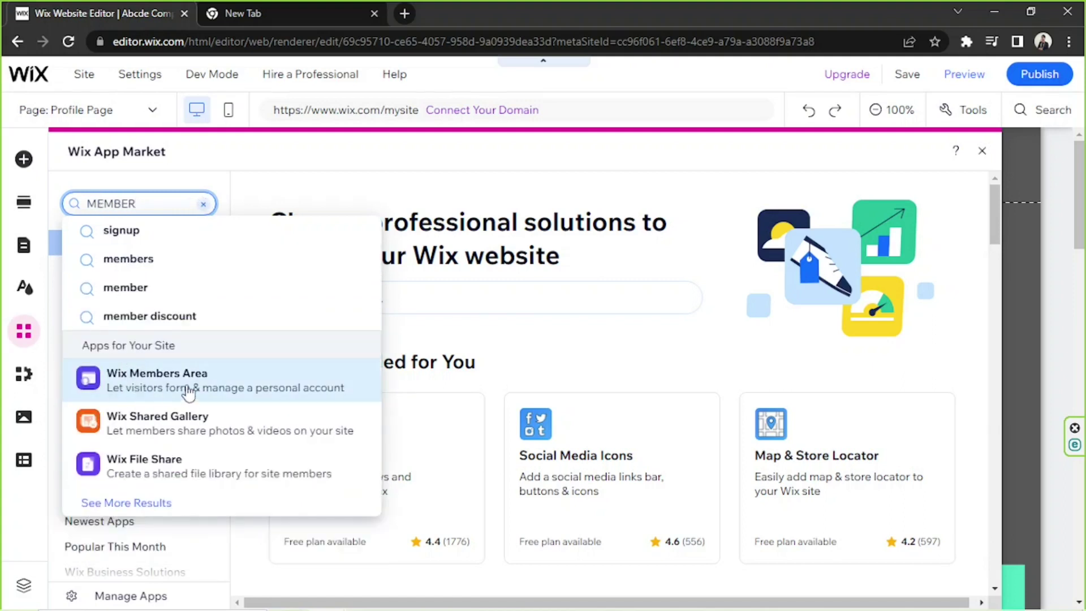
{"action": "left_click", "coordinate": [157, 387]}
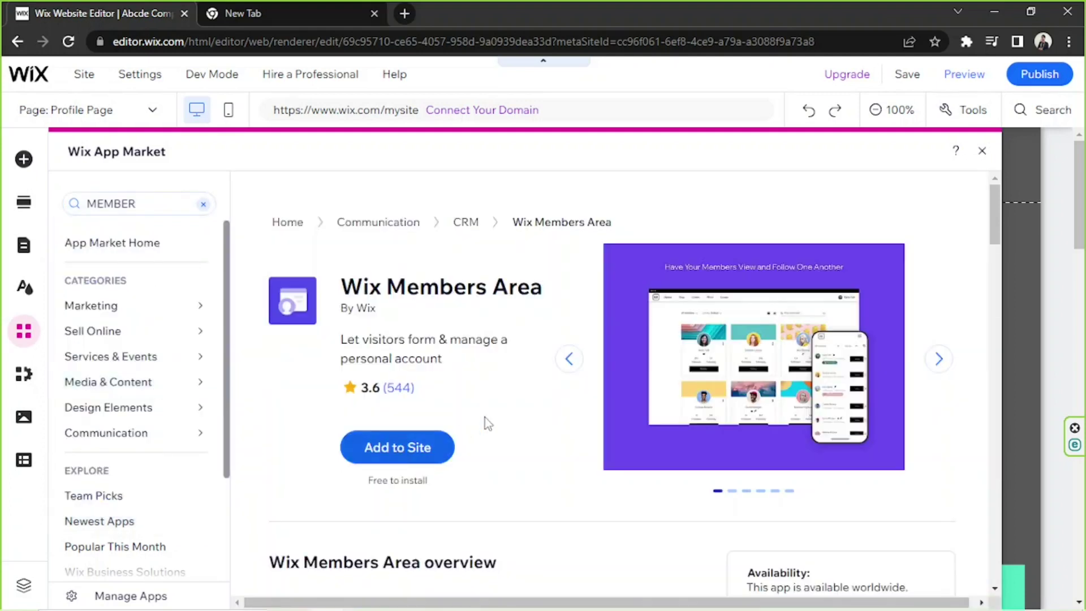
{"action": "scroll", "coordinate": [529, 384], "scroll_direction": "down", "scroll_amount": 3}
{"action": "scroll", "coordinate": [530, 385], "scroll_direction": "down", "scroll_amount": 3}
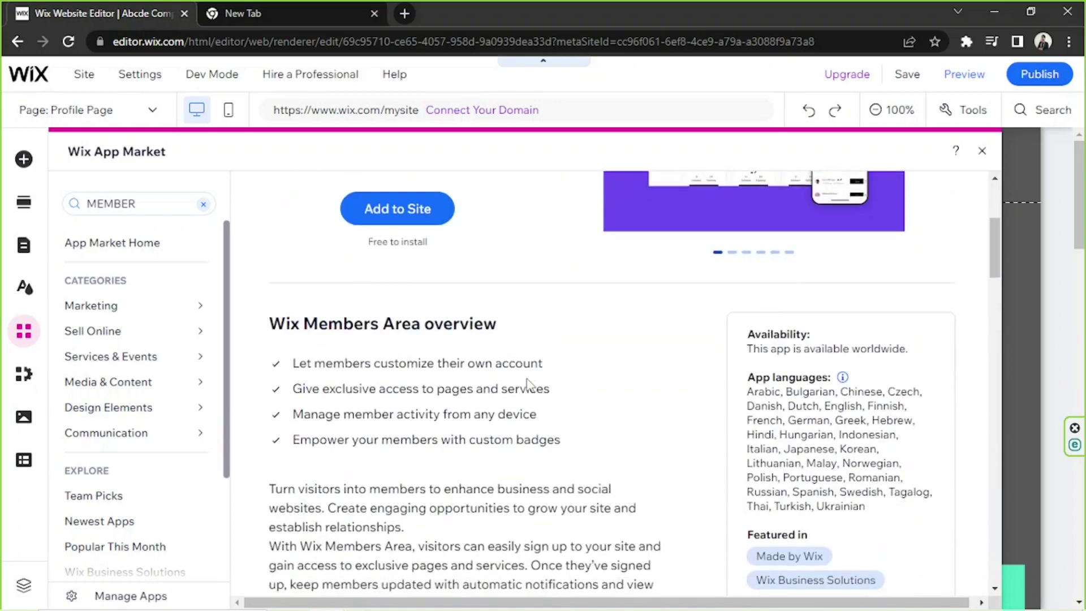
{"action": "scroll", "coordinate": [530, 384], "scroll_direction": "up", "scroll_amount": 5}
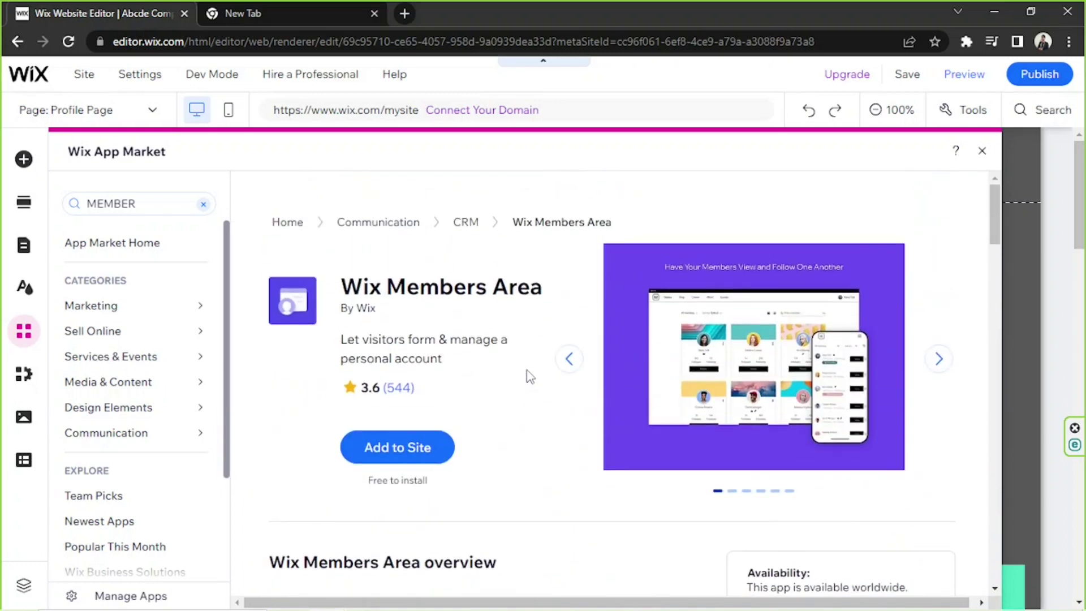
{"action": "left_click", "coordinate": [421, 453]}
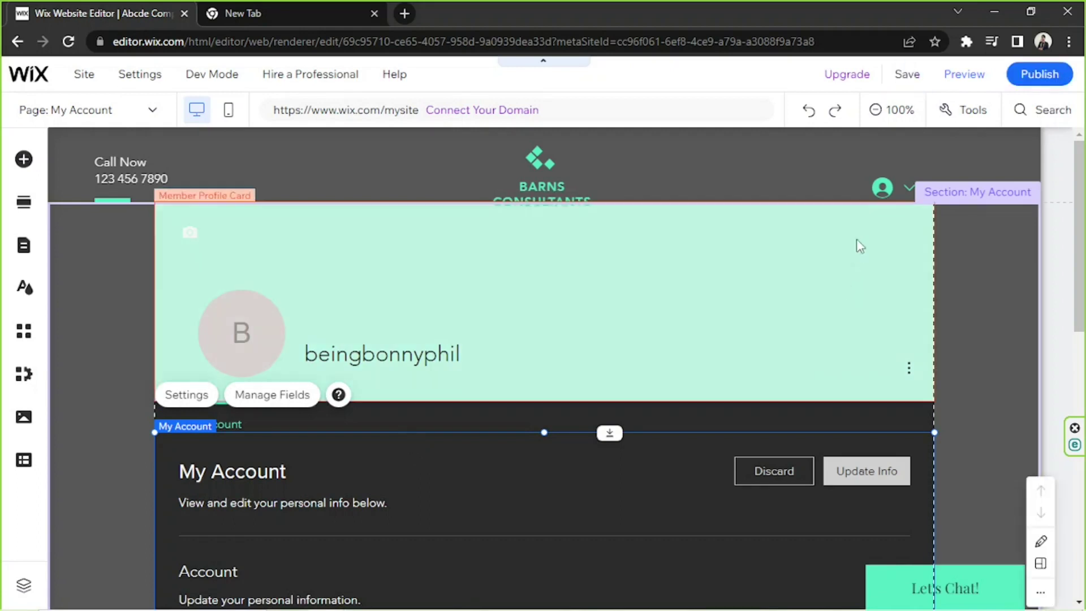
- Select the site header on the new My Account page and scroll around it
{"action": "left_click", "coordinate": [883, 189]}
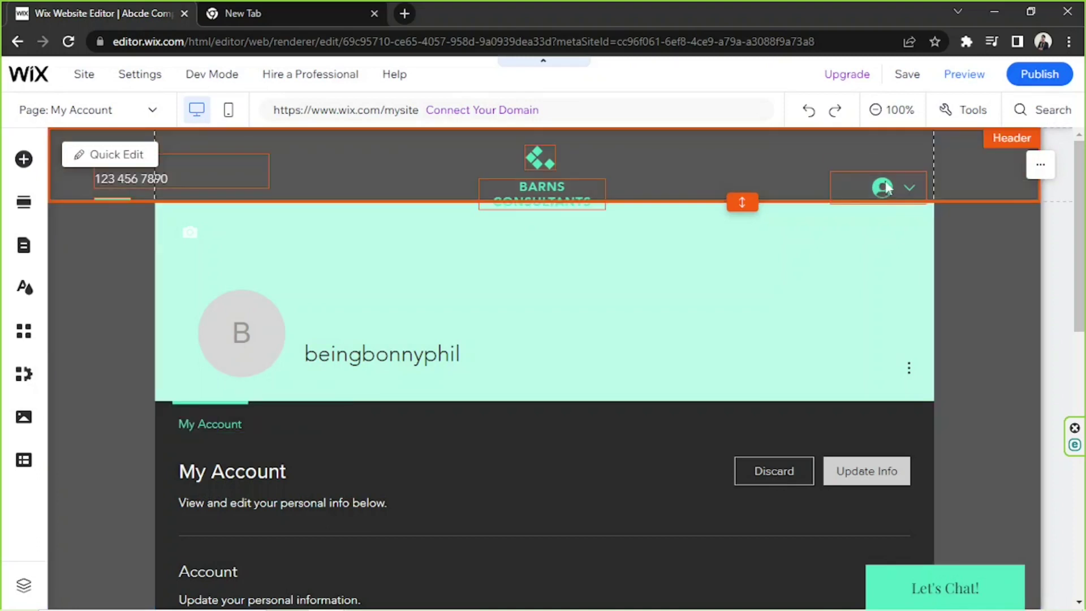
{"action": "scroll", "coordinate": [418, 255], "scroll_direction": "down", "scroll_amount": 10}
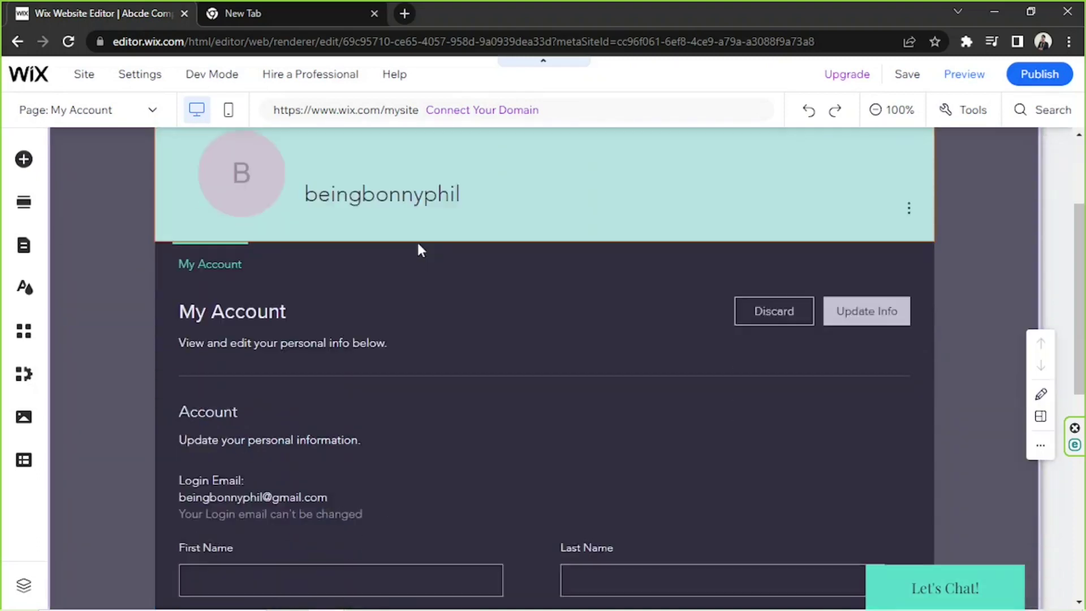
{"action": "scroll", "coordinate": [421, 252], "scroll_direction": "up", "scroll_amount": 3}
{"action": "scroll", "coordinate": [418, 251], "scroll_direction": "up", "scroll_amount": 7}
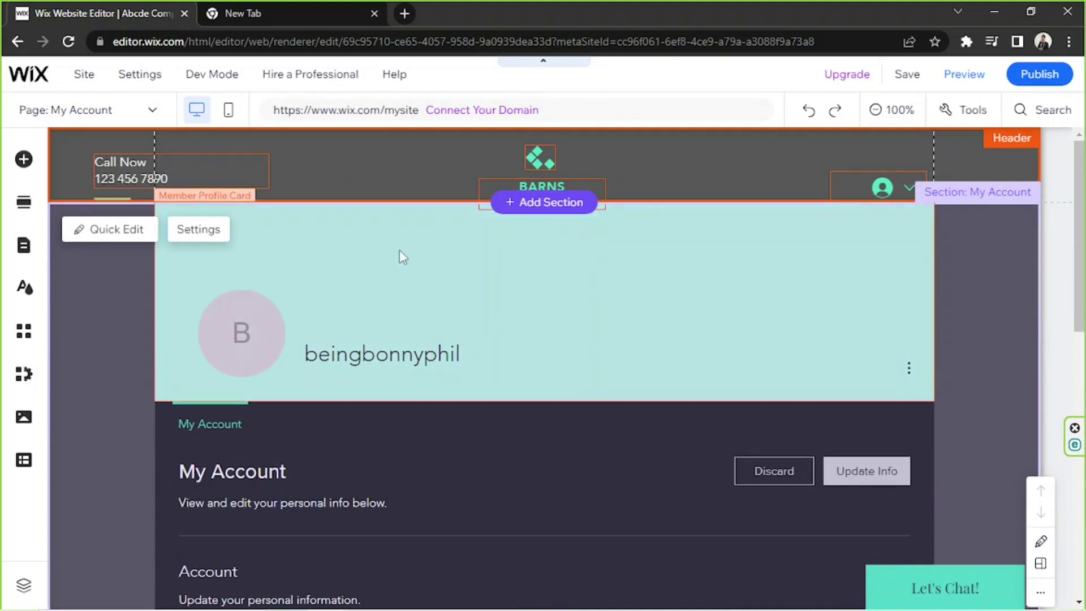
- Review the Signup & Login and Members Area pages, then go to My Account and scroll through it
{"action": "left_click", "coordinate": [25, 247]}
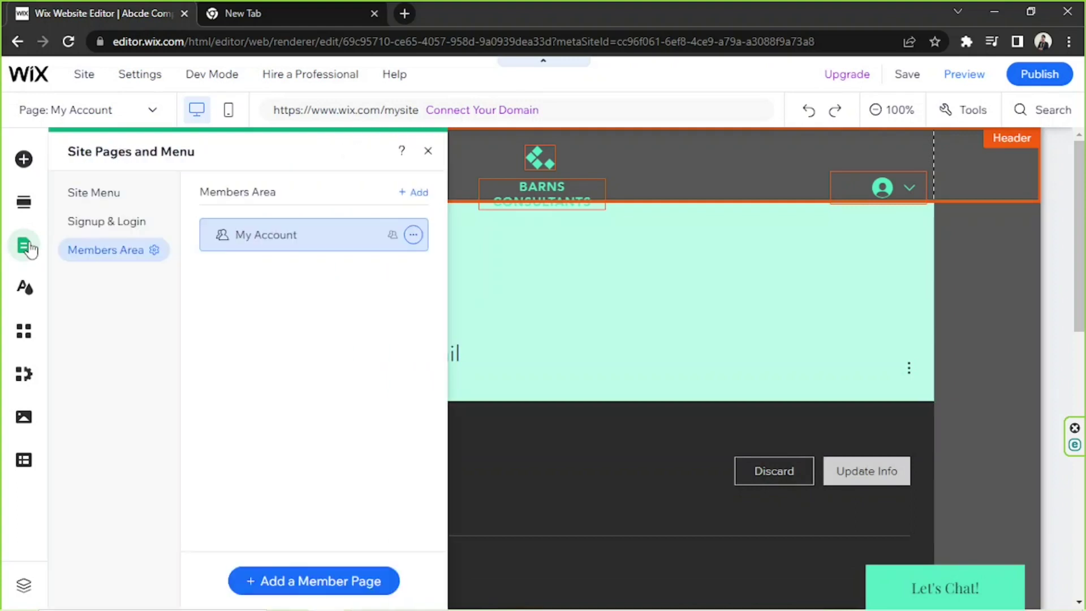
{"action": "left_click", "coordinate": [97, 229]}
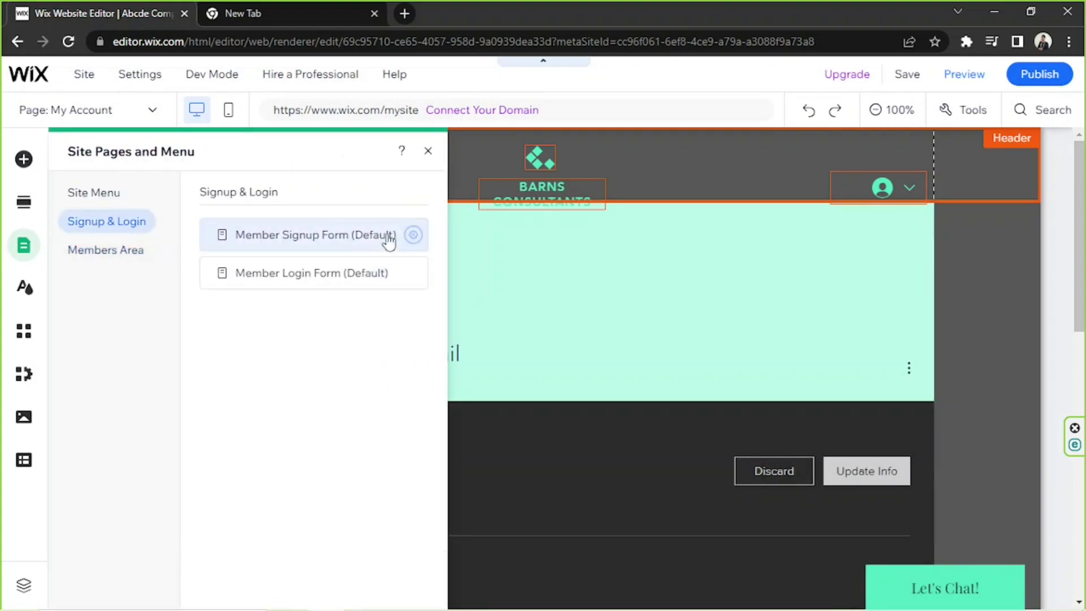
{"action": "left_click", "coordinate": [108, 256]}
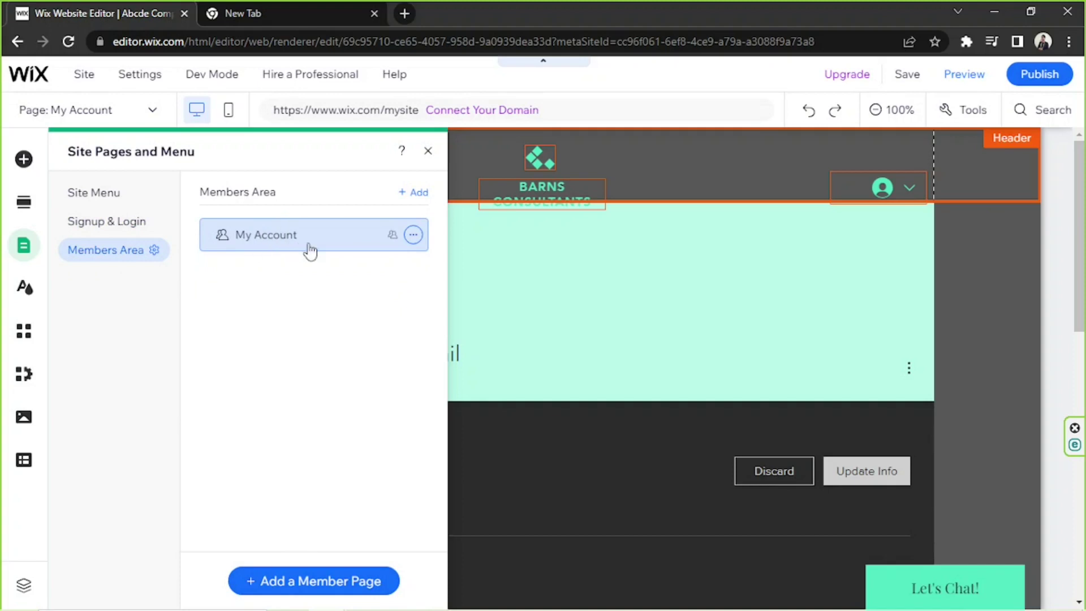
{"action": "left_click", "coordinate": [715, 307]}
{"action": "scroll", "coordinate": [713, 305], "scroll_direction": "down", "scroll_amount": 7}
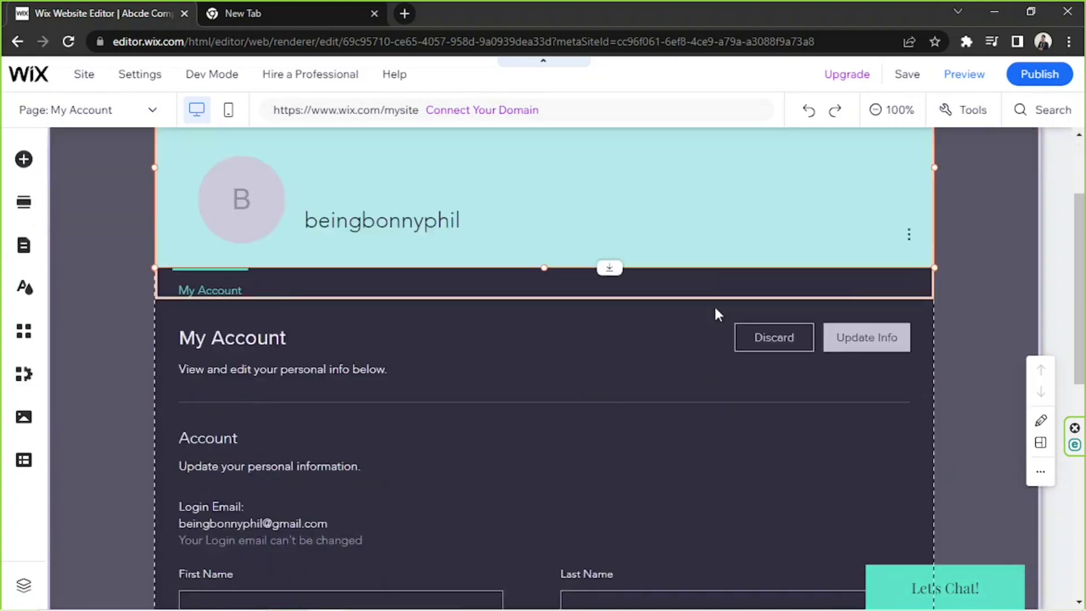
{"action": "scroll", "coordinate": [715, 311], "scroll_direction": "down", "scroll_amount": 3}
{"action": "scroll", "coordinate": [715, 308], "scroll_direction": "up", "scroll_amount": 8}
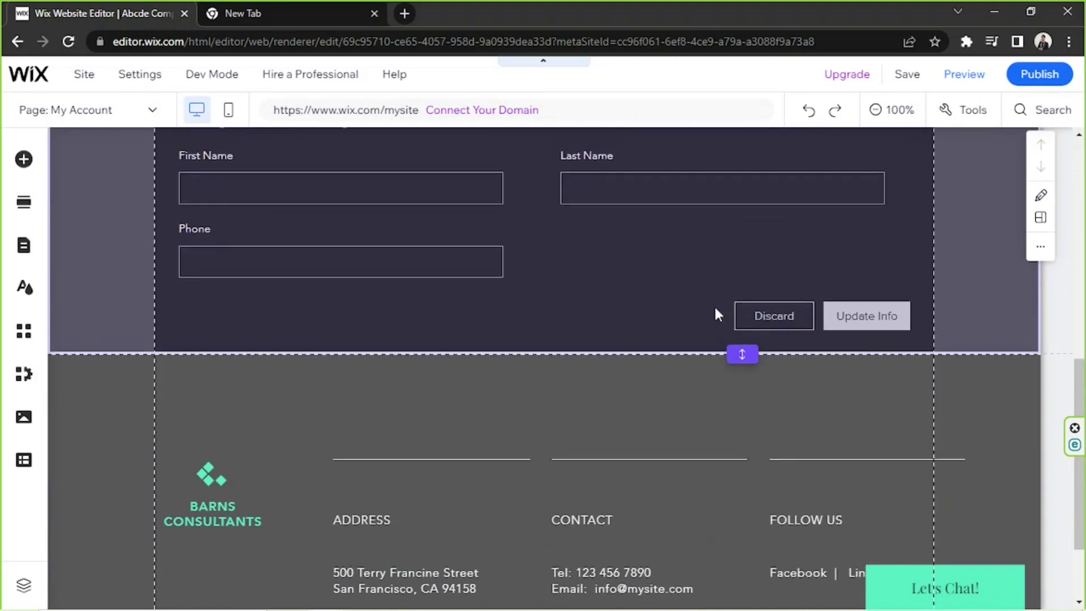
{"action": "scroll", "coordinate": [715, 307], "scroll_direction": "up", "scroll_amount": 1}
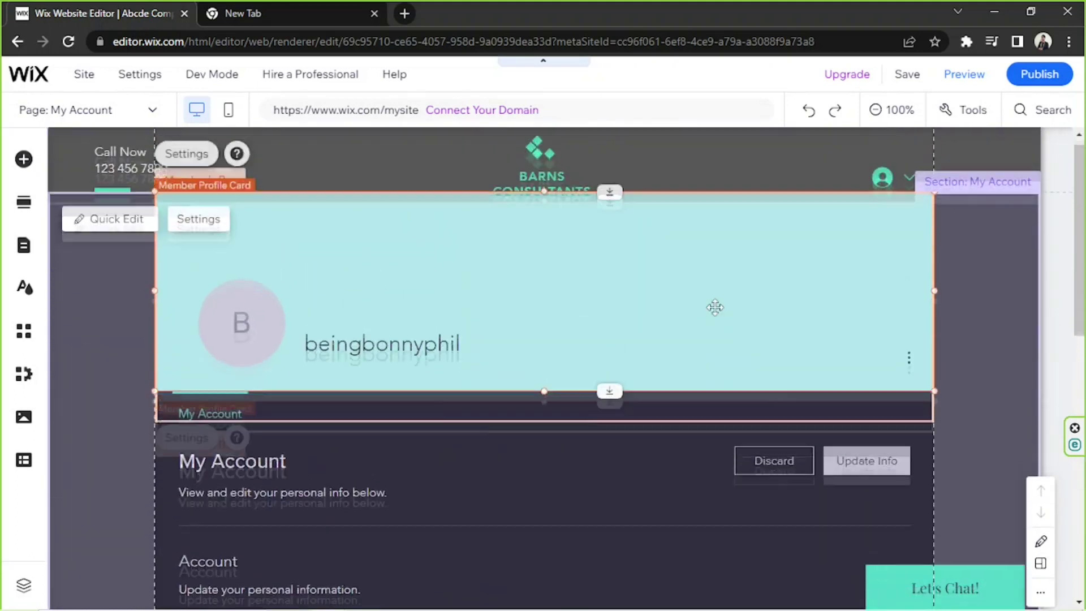
{"action": "scroll", "coordinate": [715, 307], "scroll_direction": "down", "scroll_amount": 5}
{"action": "scroll", "coordinate": [715, 308], "scroll_direction": "down", "scroll_amount": 5}
{"action": "scroll", "coordinate": [715, 308], "scroll_direction": "up", "scroll_amount": 11}
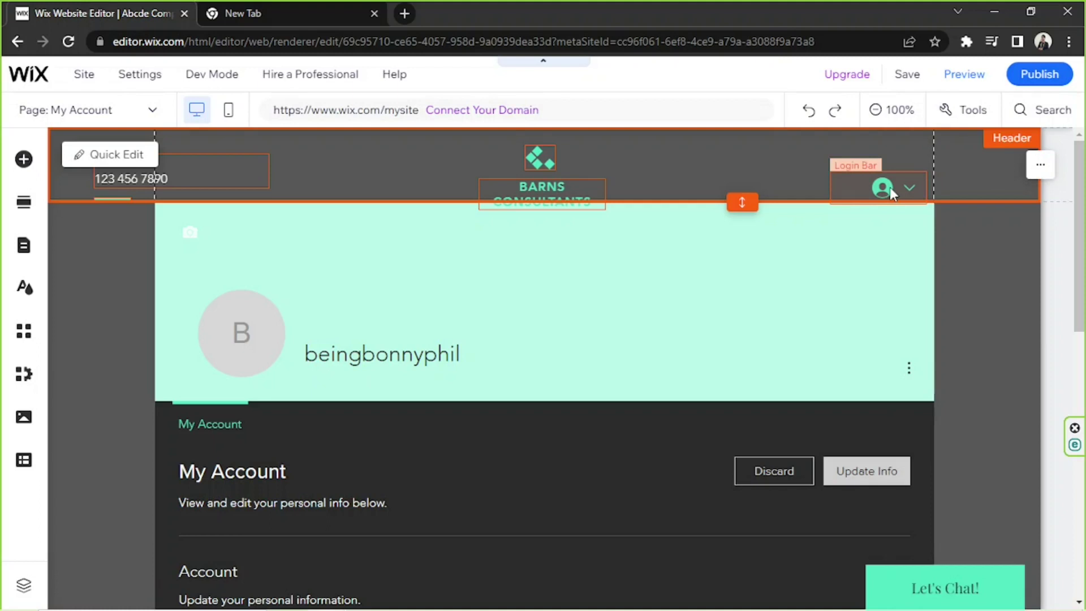
- Open the login bar's Customize Design panel and review its Regular, Hover and Selected text styling
{"action": "left_click", "coordinate": [889, 191]}
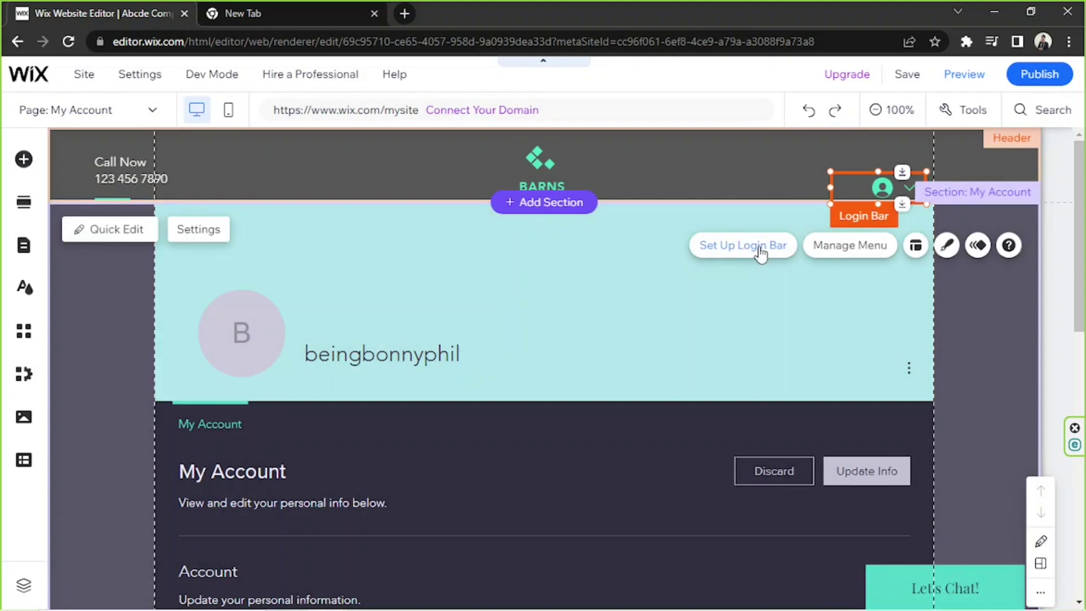
{"action": "left_click", "coordinate": [759, 247]}
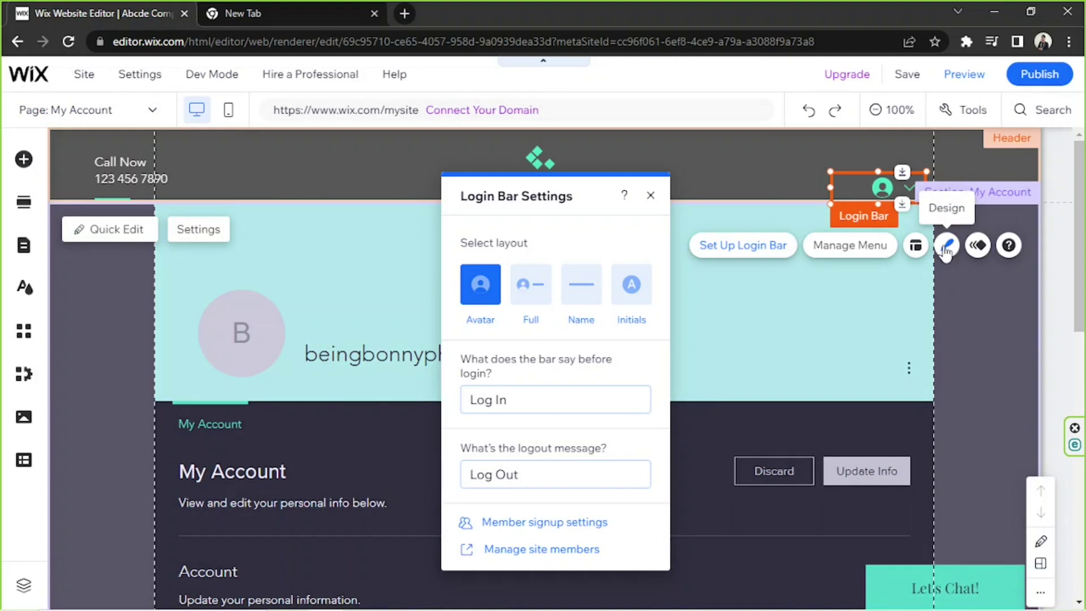
{"action": "left_click", "coordinate": [946, 246]}
{"action": "left_click", "coordinate": [555, 247]}
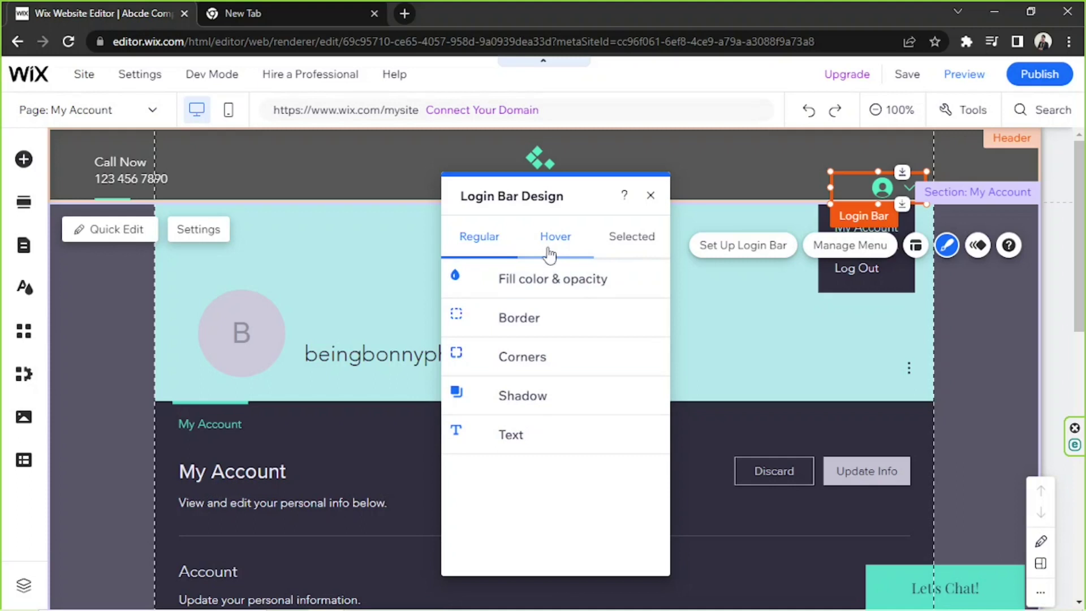
{"action": "left_click", "coordinate": [541, 246]}
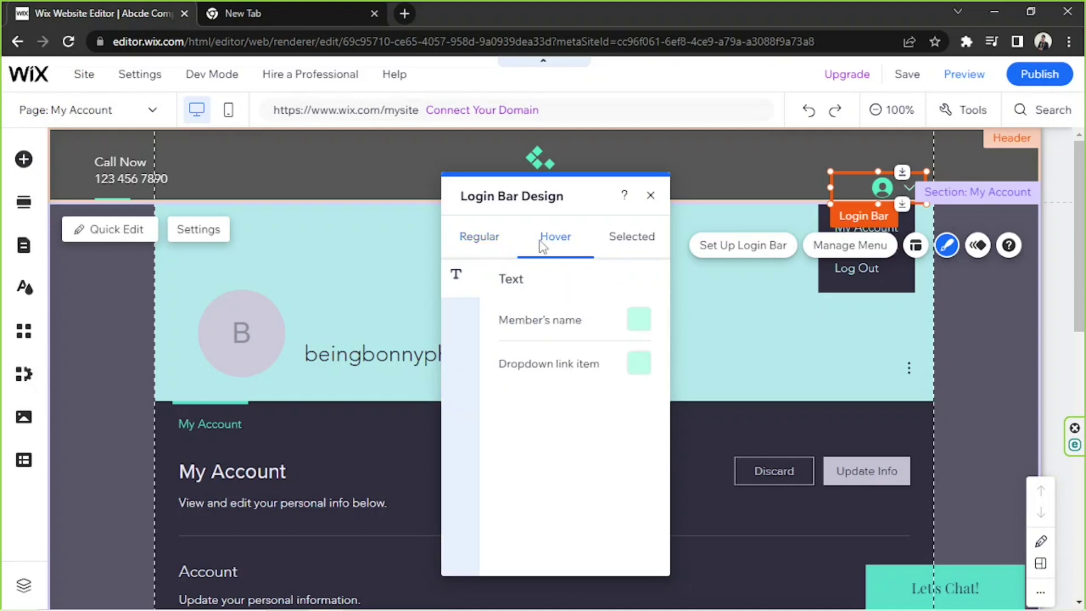
{"action": "left_click", "coordinate": [626, 242]}
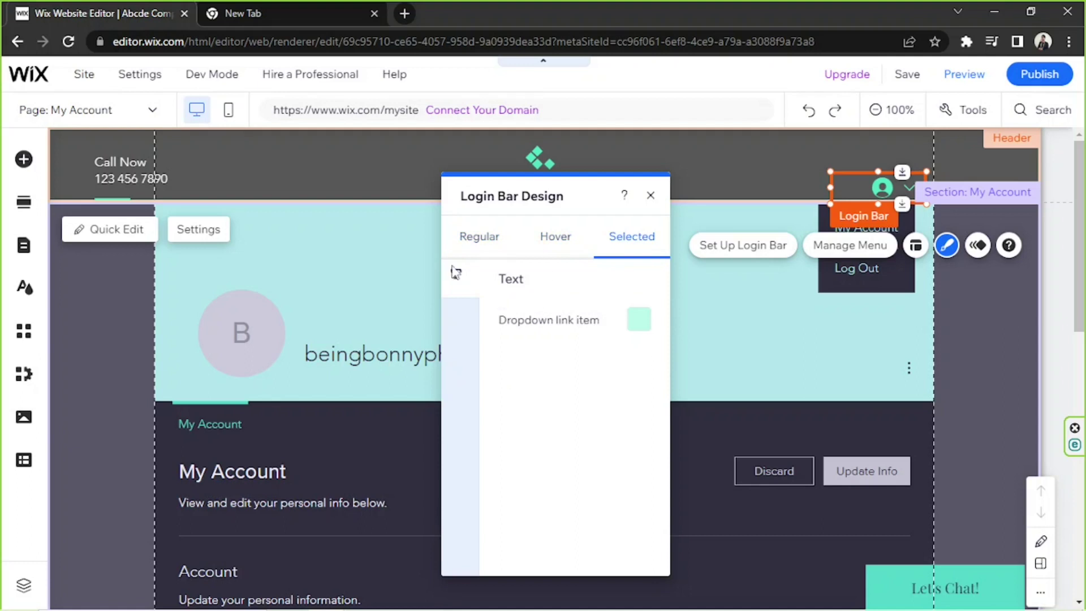
{"action": "left_click", "coordinate": [473, 237]}
- Close the login bar design panel and stay on the My Account page
{"action": "left_click", "coordinate": [651, 196]}
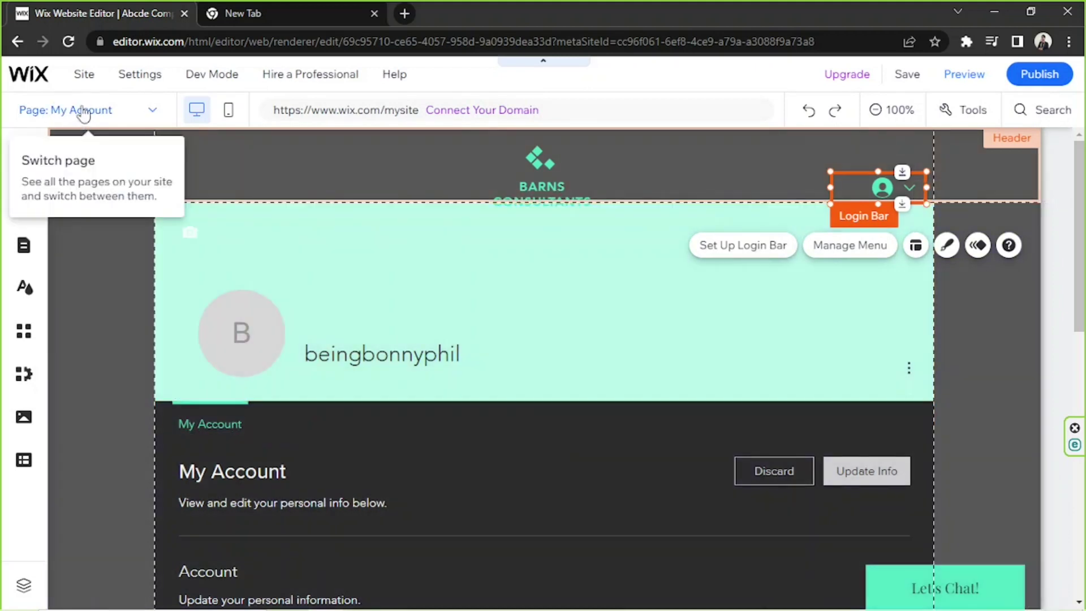
{"action": "left_click", "coordinate": [84, 113]}
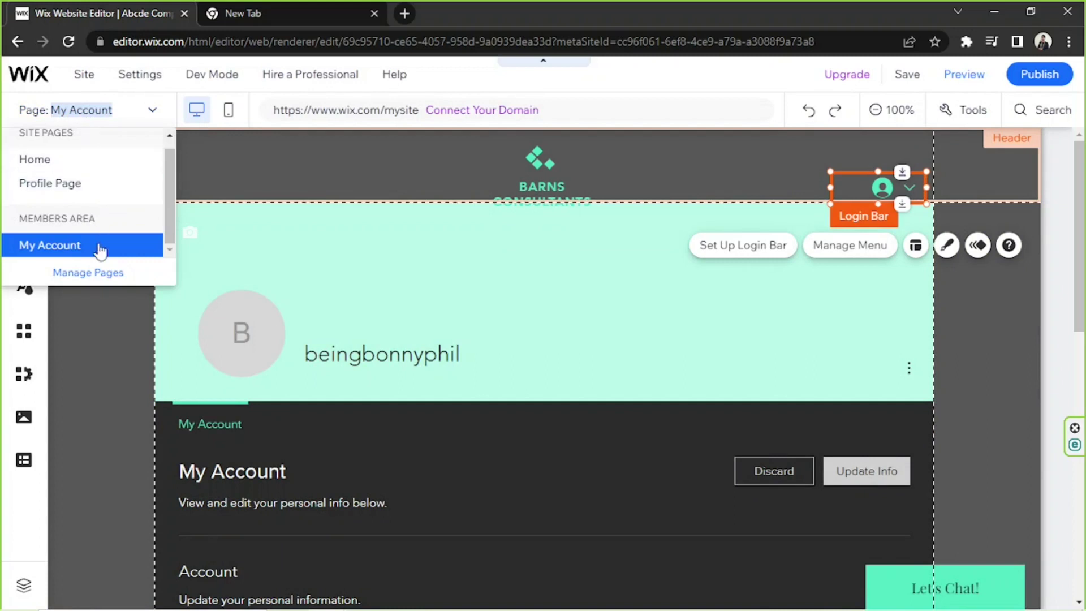
{"action": "scroll", "coordinate": [110, 187], "scroll_direction": "down", "scroll_amount": 1}
{"action": "left_click", "coordinate": [429, 263]}
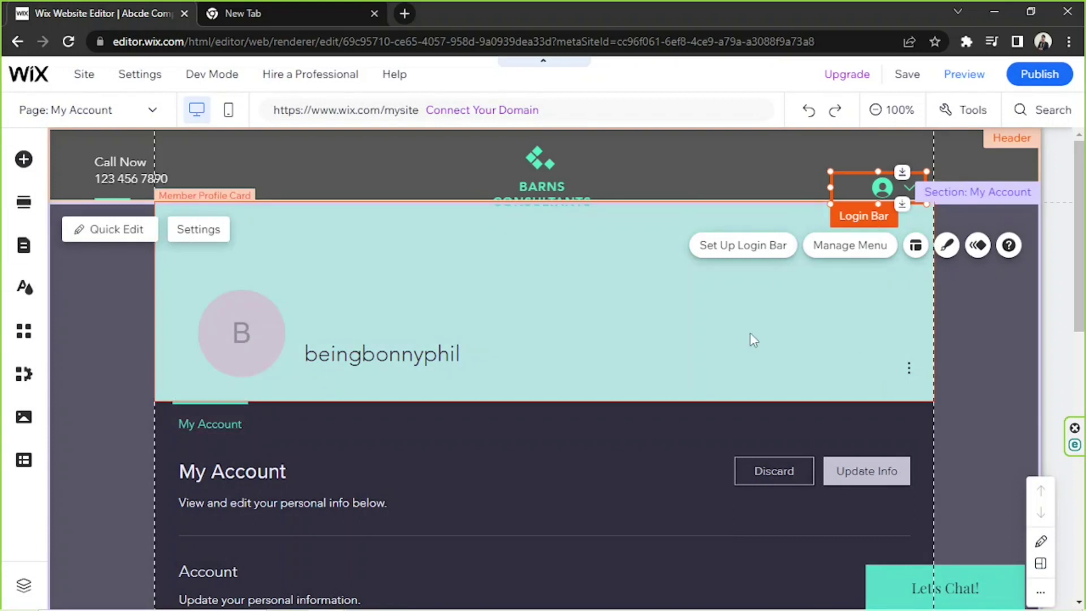
- Select the Member Profile Card, then the My Account information widget below it
{"action": "left_click", "coordinate": [698, 385]}
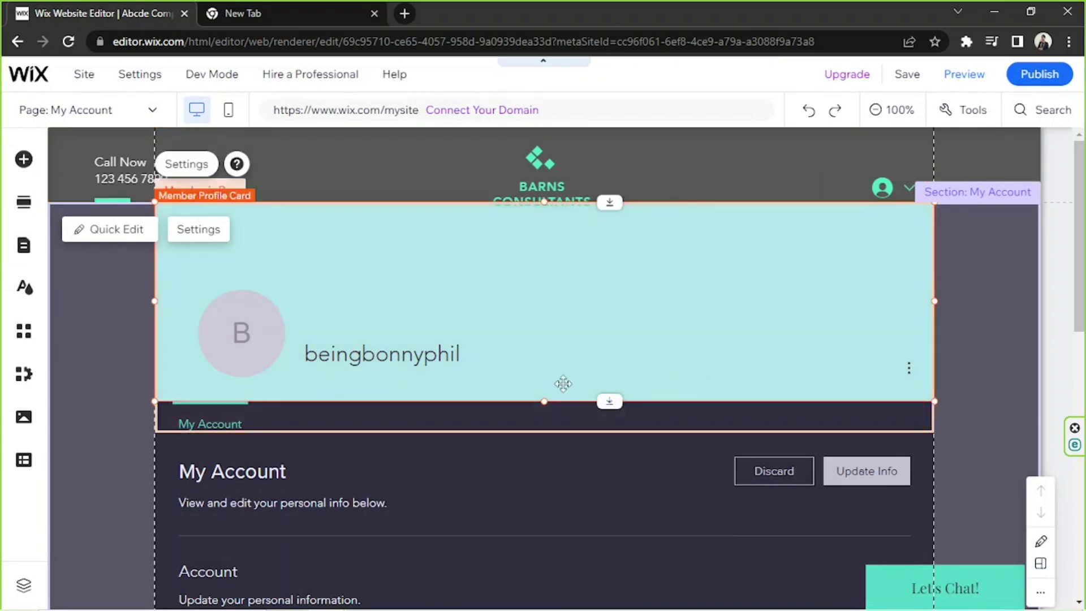
{"action": "scroll", "coordinate": [566, 376], "scroll_direction": "down", "scroll_amount": 2}
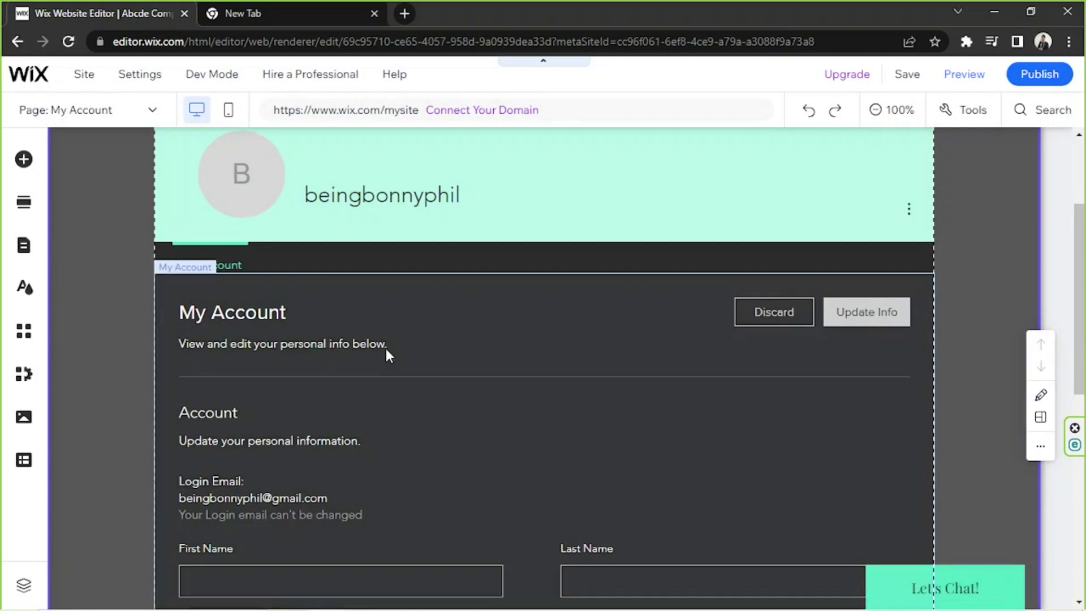
{"action": "left_click", "coordinate": [305, 313]}
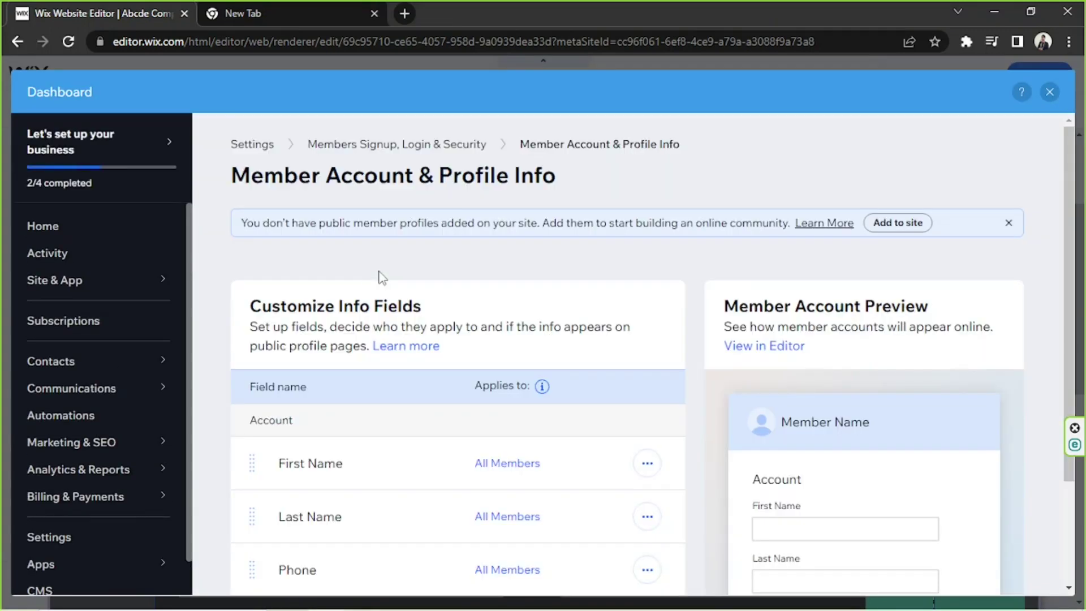
{"action": "scroll", "coordinate": [379, 277], "scroll_direction": "down", "scroll_amount": 3}
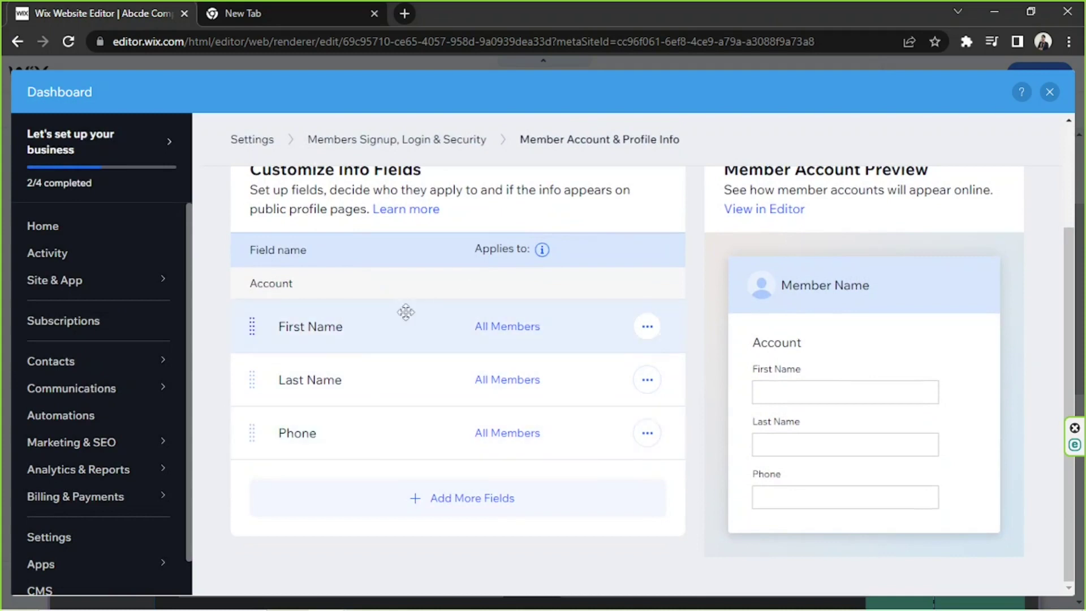
{"action": "scroll", "coordinate": [453, 352], "scroll_direction": "up", "scroll_amount": 3}
{"action": "mouse_move", "coordinate": [542, 386]}
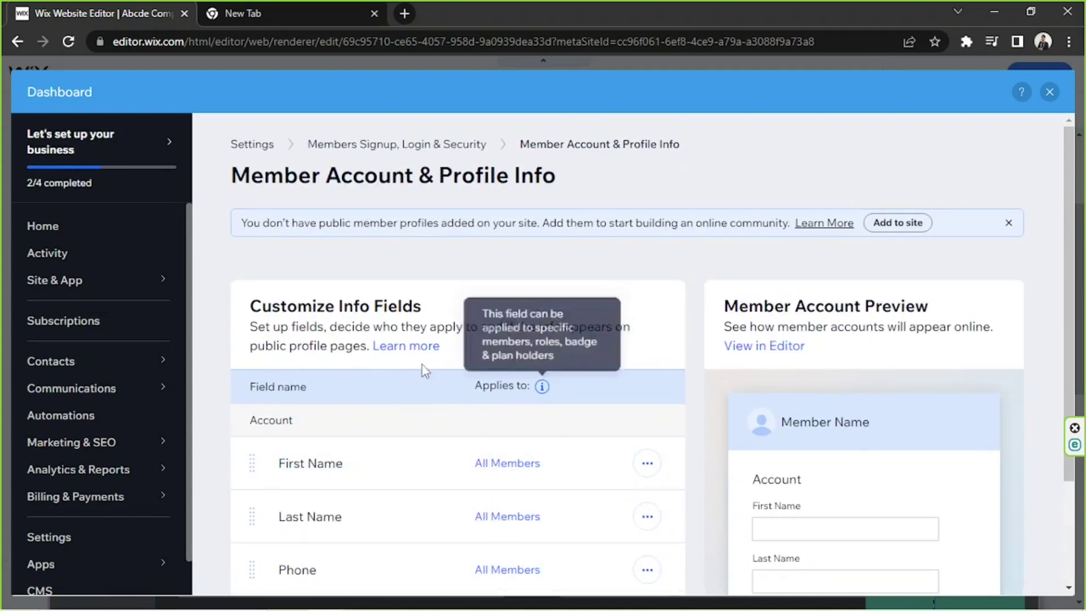
{"action": "scroll", "coordinate": [422, 364], "scroll_direction": "down", "scroll_amount": 3}
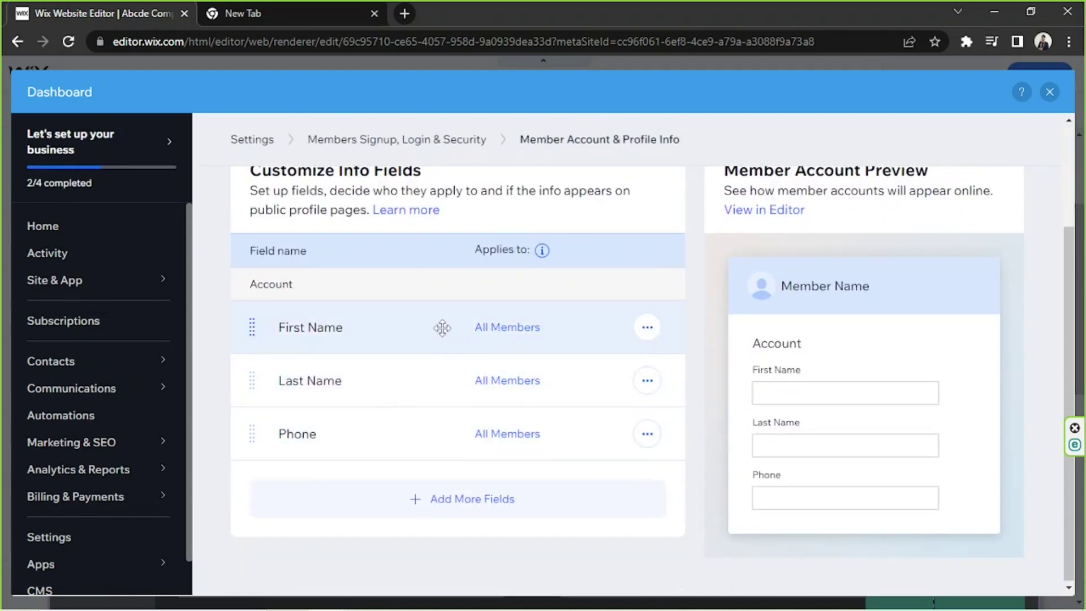
{"action": "left_click", "coordinate": [473, 503]}
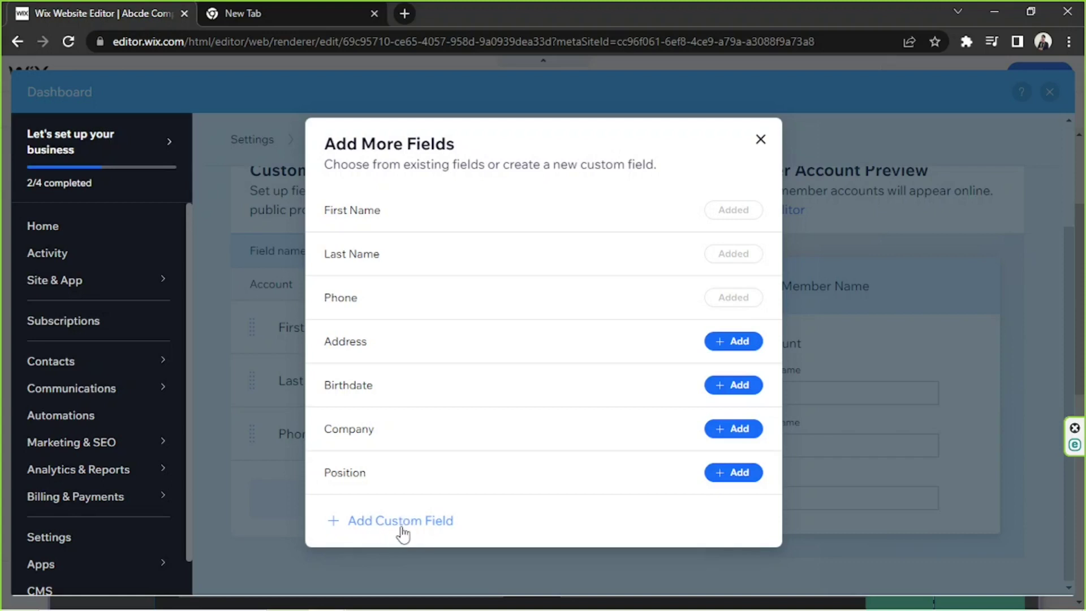
{"action": "left_click", "coordinate": [758, 144]}
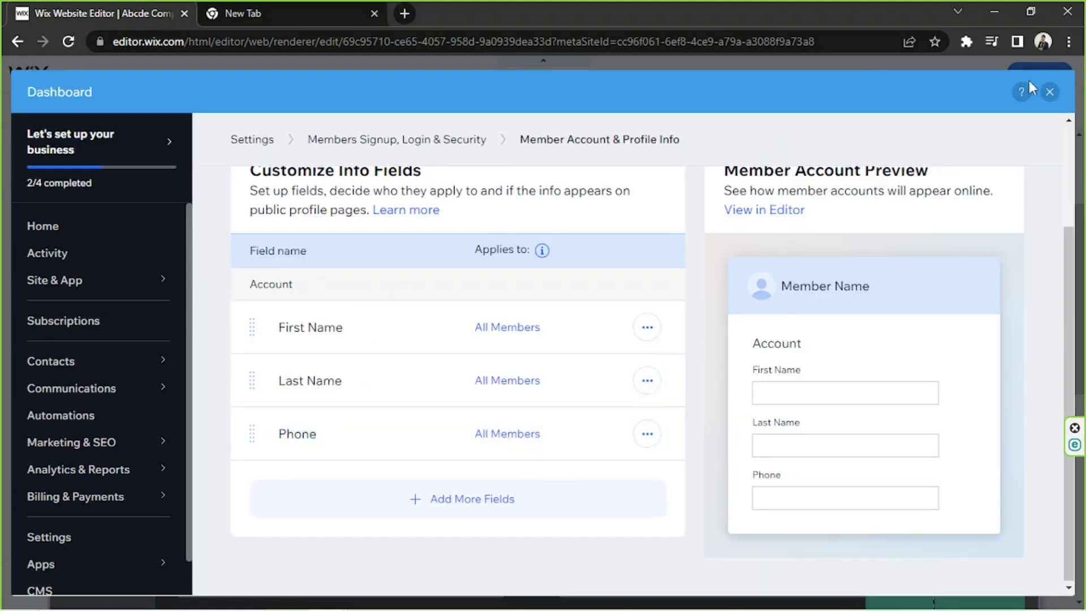
{"action": "left_click", "coordinate": [1050, 96]}
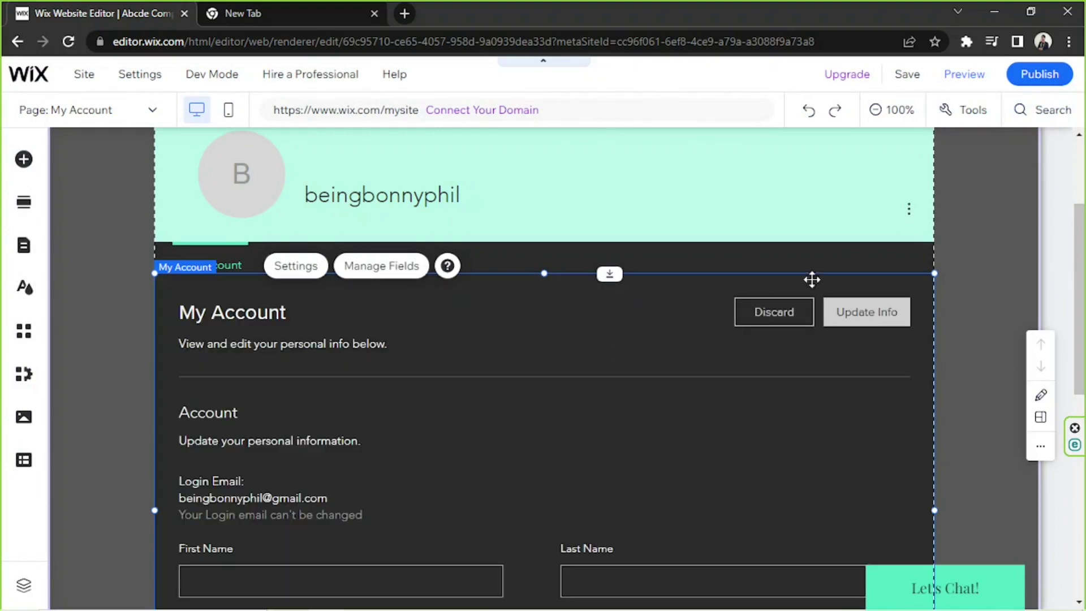
{"action": "left_click", "coordinate": [966, 81]}
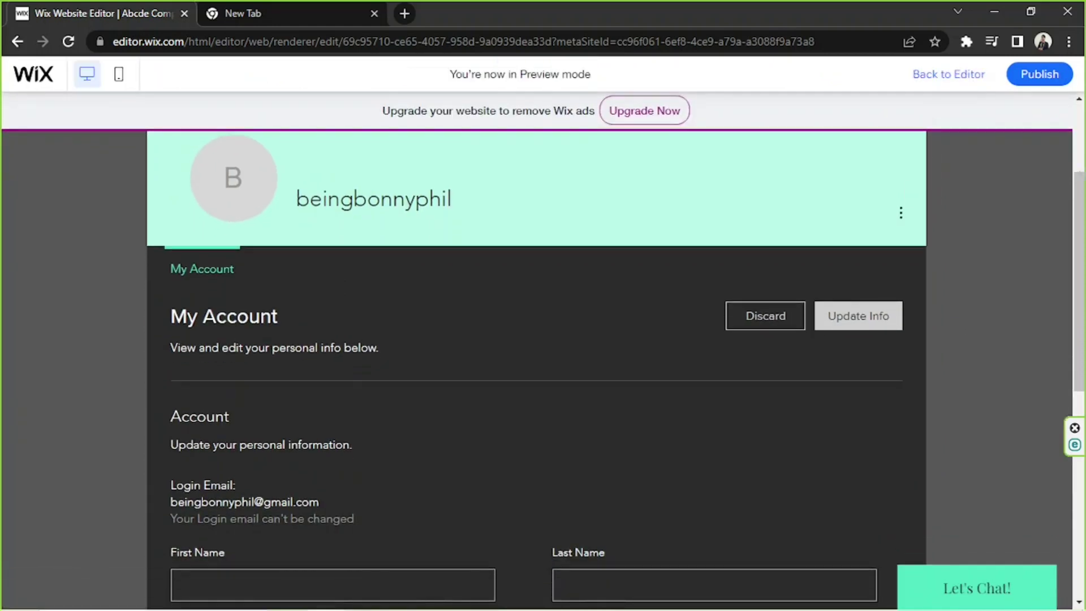
{"action": "scroll", "coordinate": [1015, 176], "scroll_direction": "down", "scroll_amount": 3}
{"action": "scroll", "coordinate": [1011, 176], "scroll_direction": "up", "scroll_amount": 10}
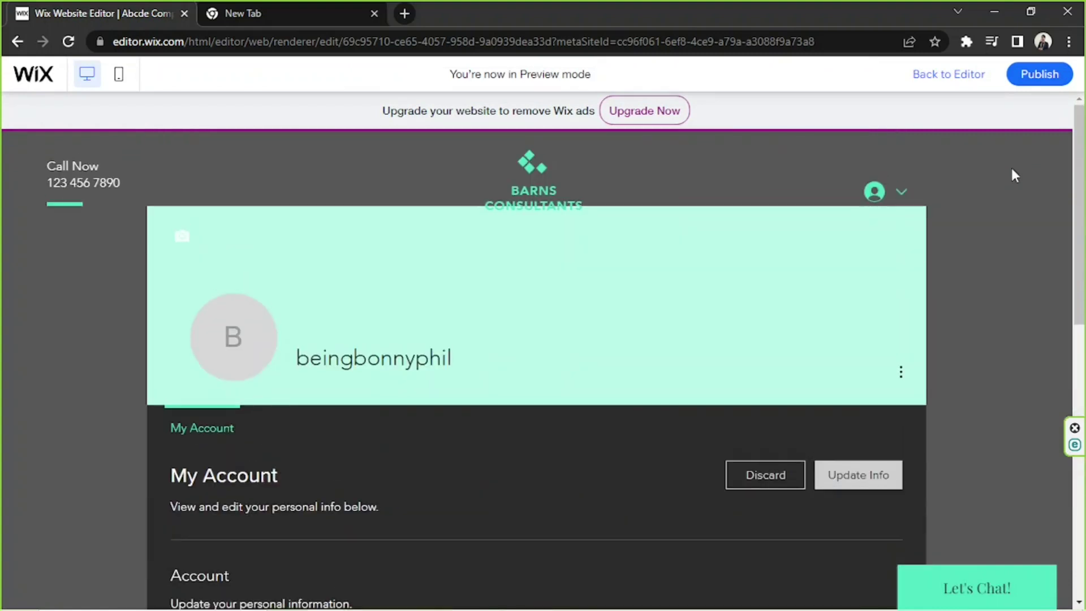
{"action": "scroll", "coordinate": [1011, 170], "scroll_direction": "down", "scroll_amount": 6}
{"action": "scroll", "coordinate": [1012, 171], "scroll_direction": "down", "scroll_amount": 4}
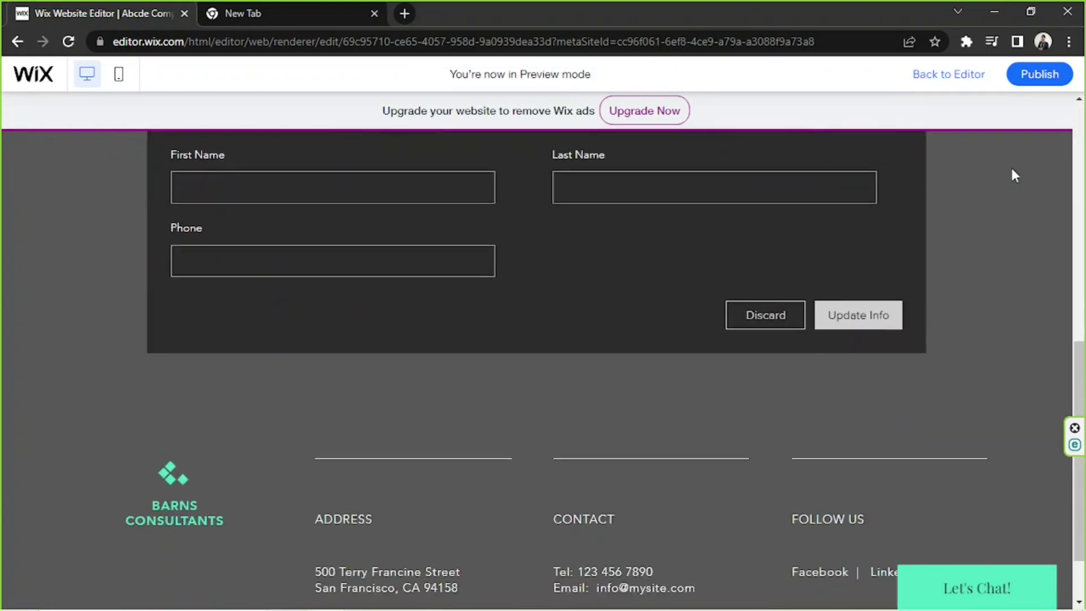
{"action": "scroll", "coordinate": [1012, 170], "scroll_direction": "up", "scroll_amount": 10}
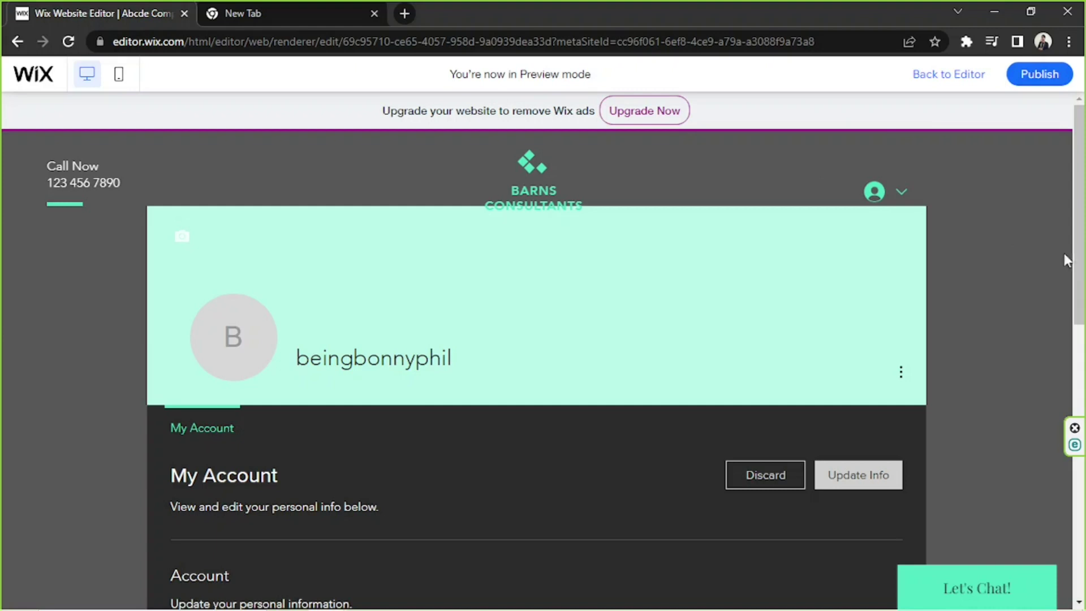
{"action": "left_click", "coordinate": [939, 82]}
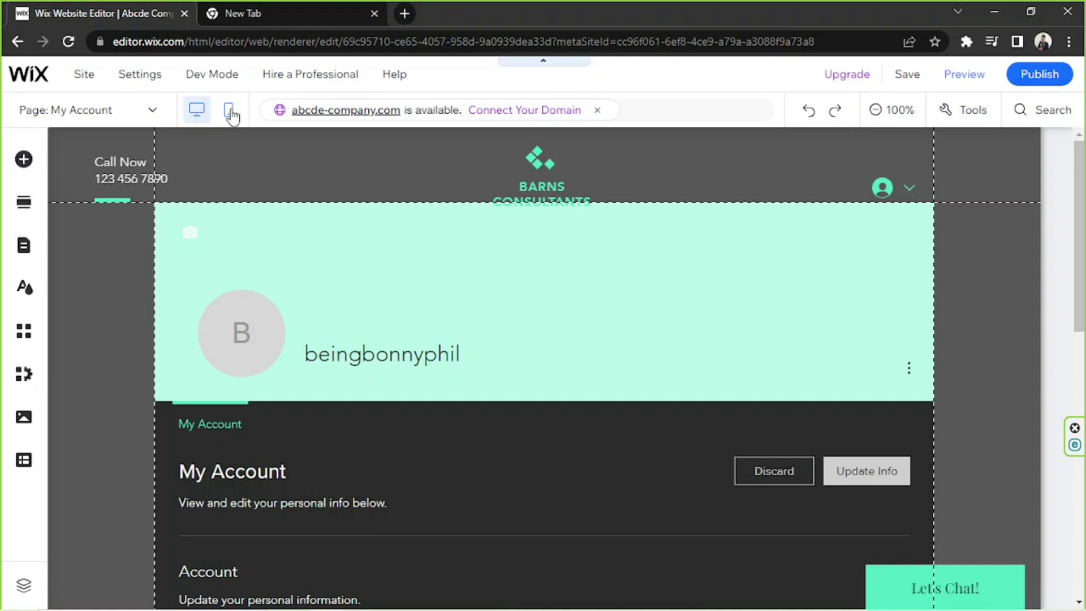
{"action": "left_click", "coordinate": [230, 111]}
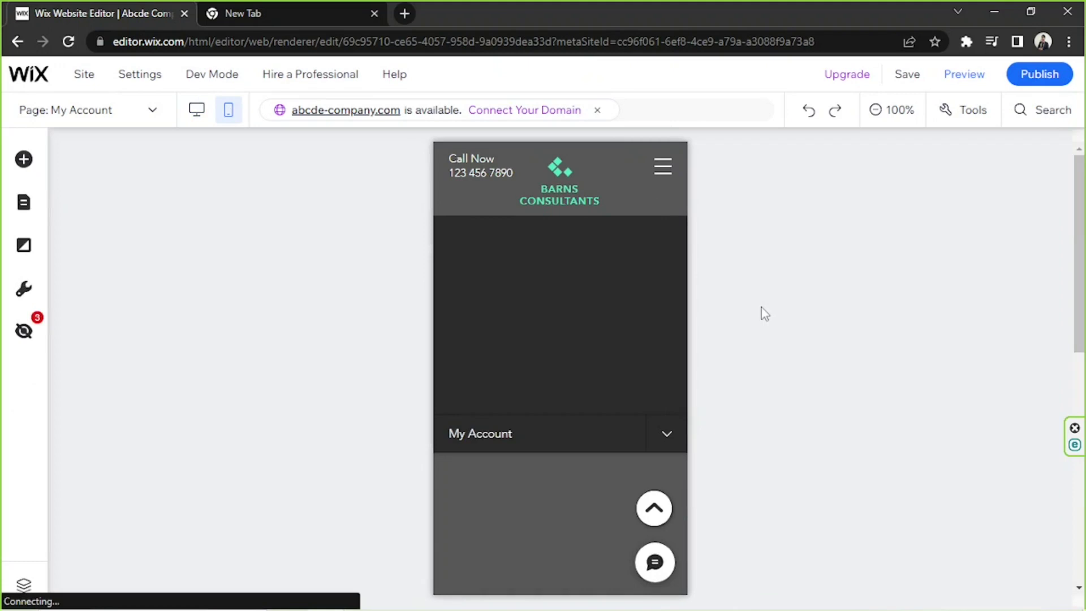
{"action": "scroll", "coordinate": [761, 307], "scroll_direction": "down", "scroll_amount": 5}
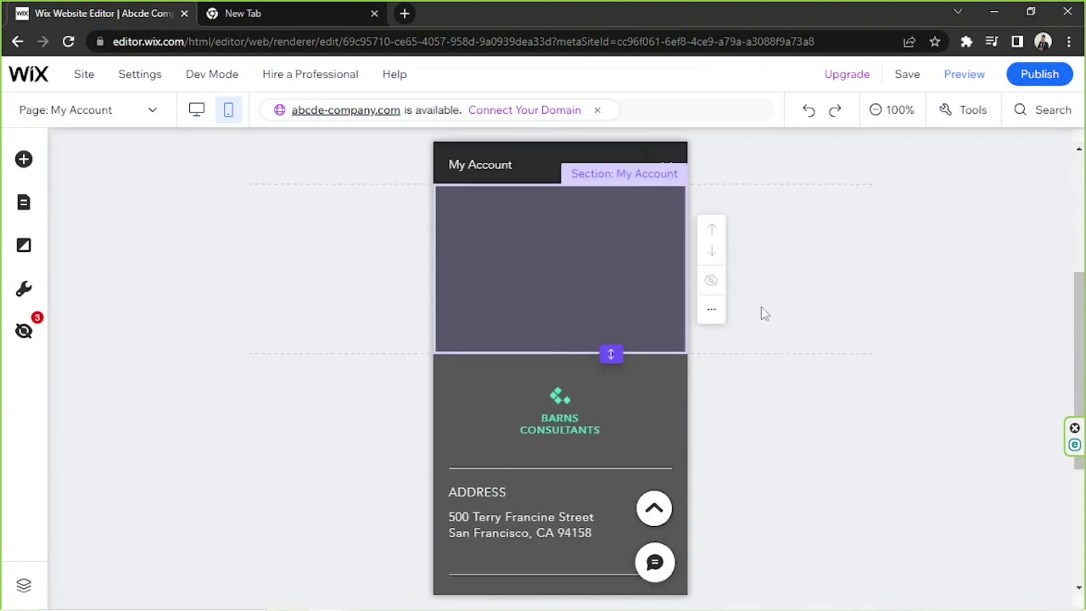
{"action": "scroll", "coordinate": [686, 302], "scroll_direction": "down", "scroll_amount": 6}
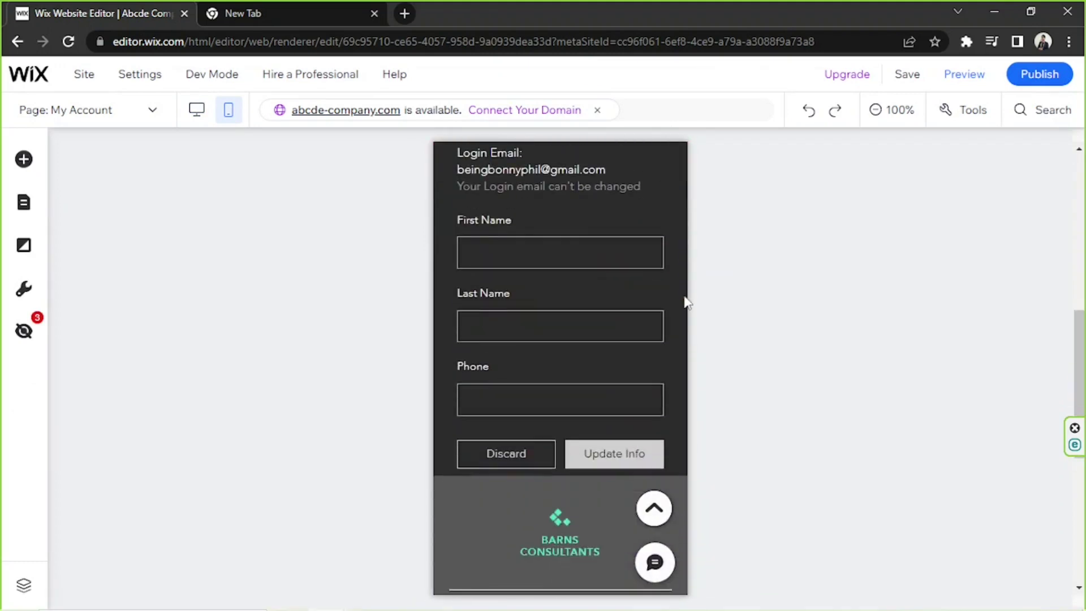
{"action": "scroll", "coordinate": [686, 302], "scroll_direction": "up", "scroll_amount": 8}
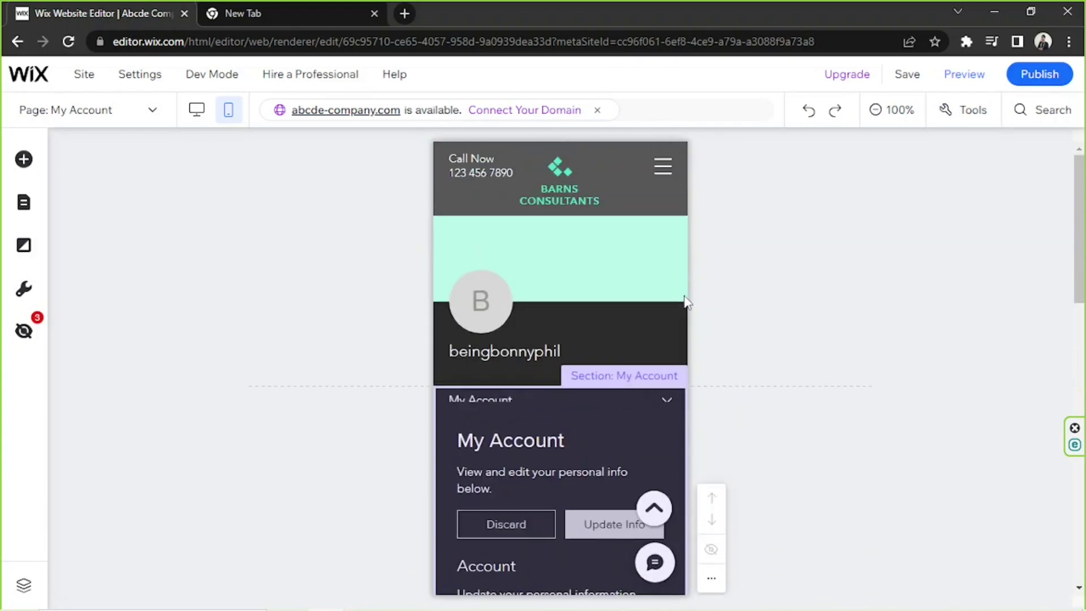